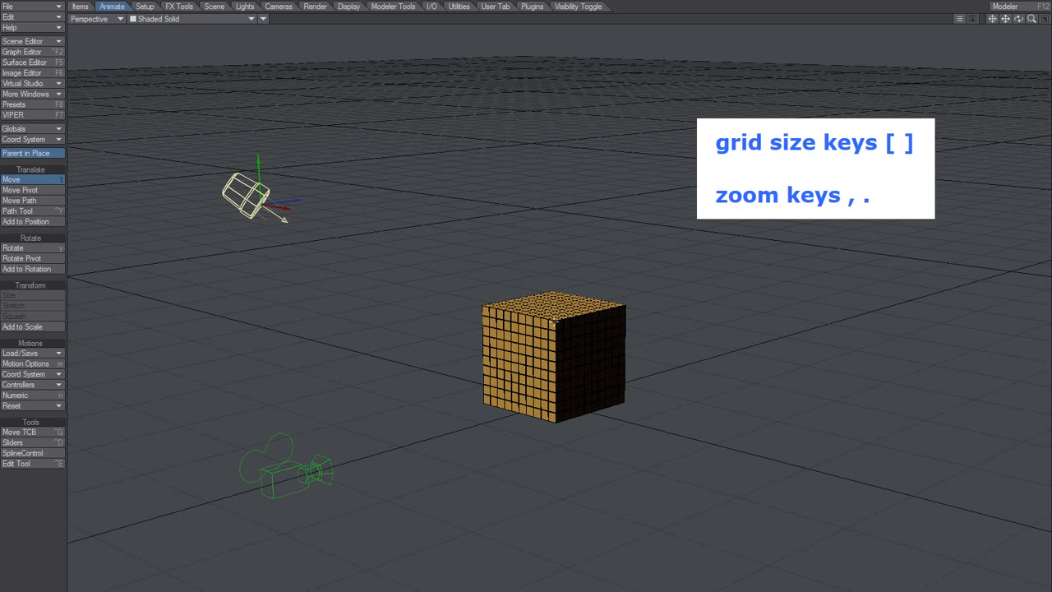
- Scale the gridded cube down to a tiny size on the X, Y and Z axes, and switch back to the Move tool
click(543, 335)
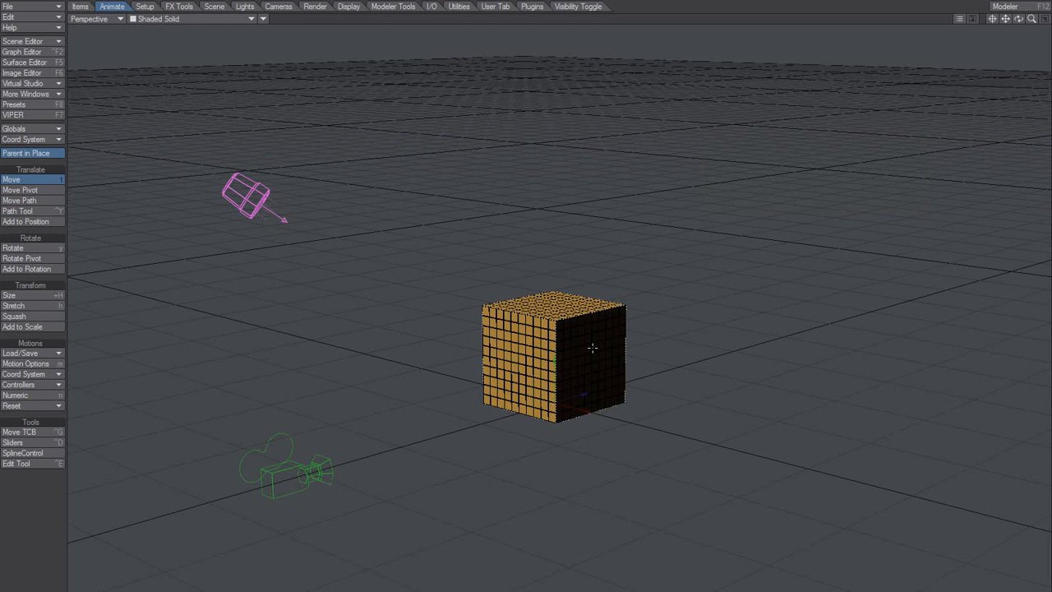
click(30, 295)
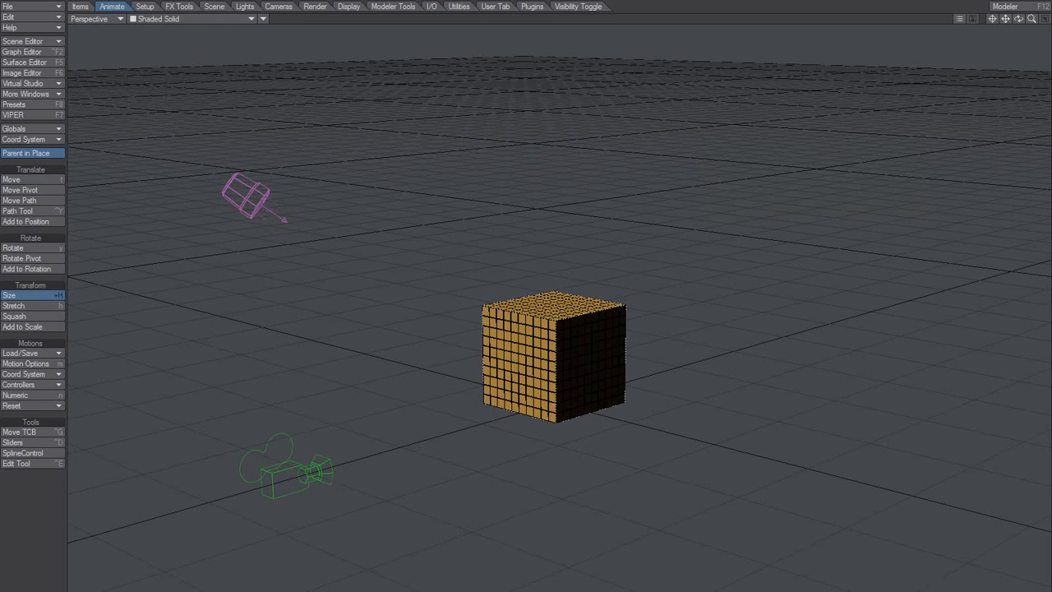
key(Return)
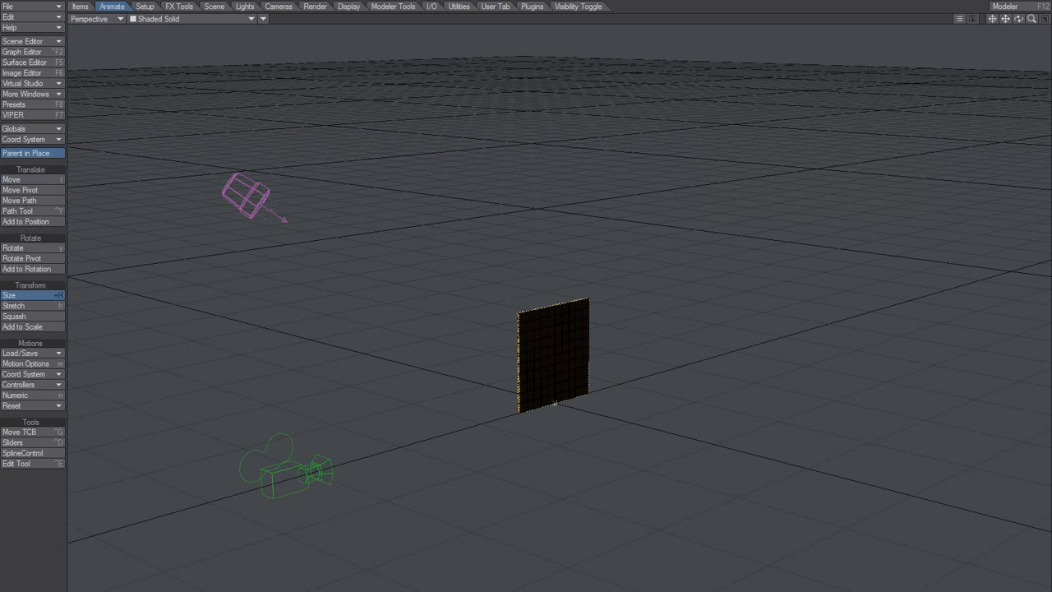
key(Return)
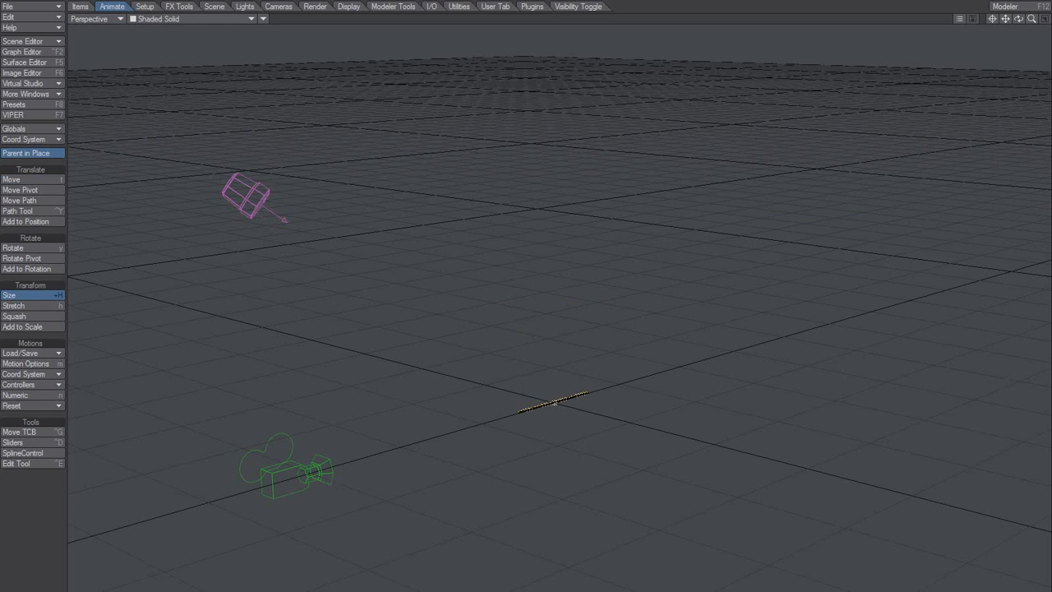
key(Return)
click(32, 180)
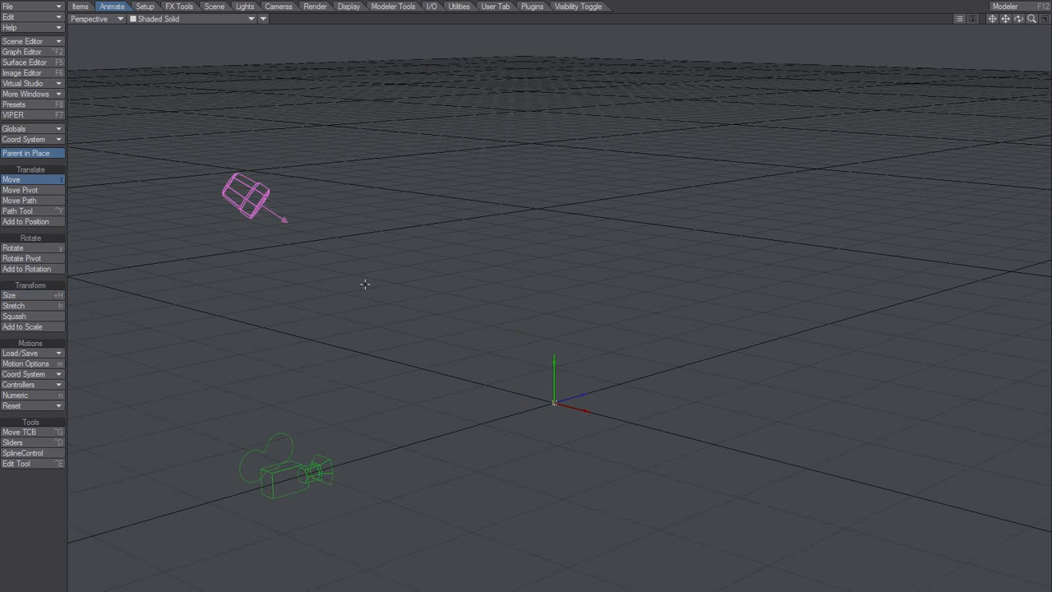
- Examine the scaled-down cube at the origin from different angles and zoom distances
alt+drag(425, 428, 521, 405)
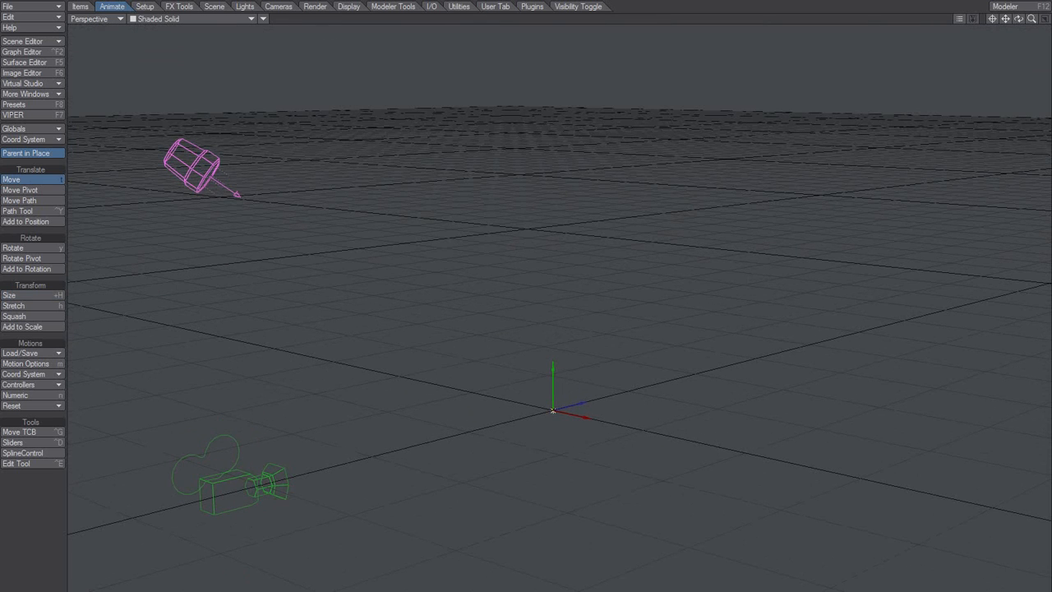
alt+drag(521, 404, 473, 423)
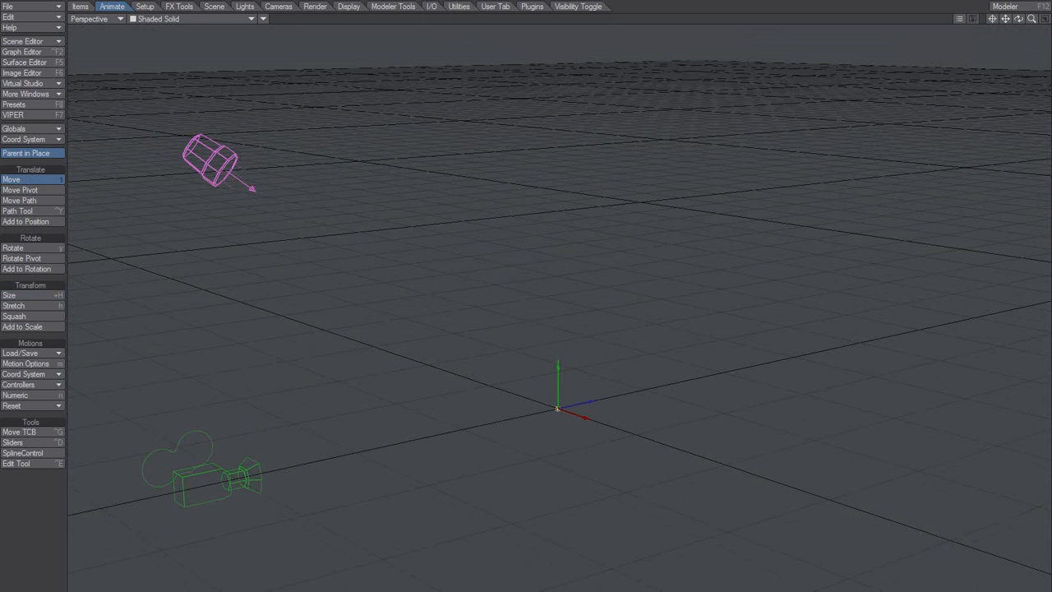
mouse_move(423, 450)
alt+mouse_down()
mouse_move(436, 430)
mouse_move(428, 441)
alt+mouse_up()
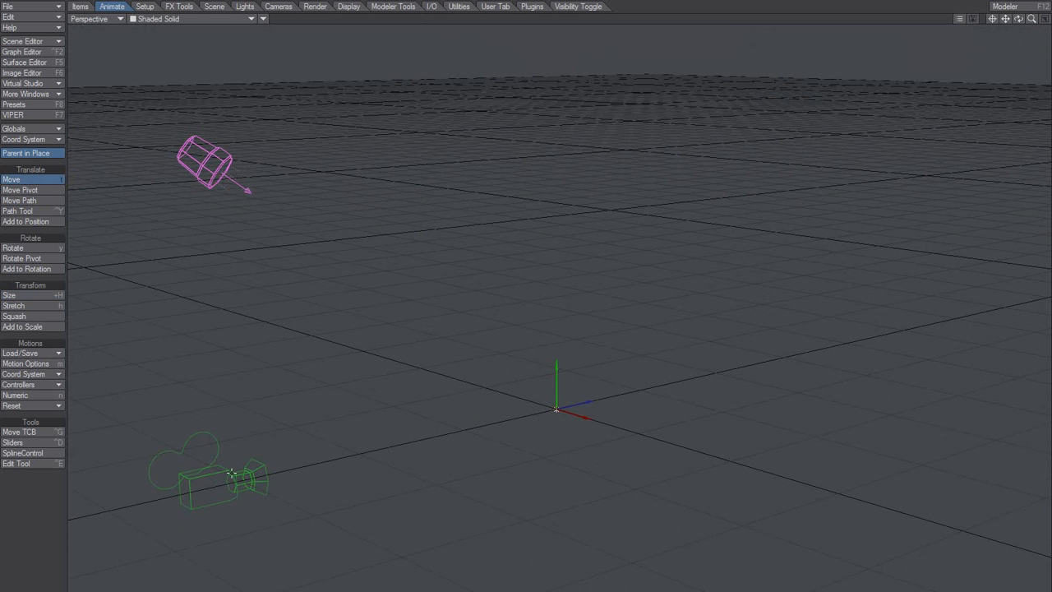
mouse_move(298, 474)
alt+mouse_down()
mouse_move(291, 462)
mouse_move(301, 485)
alt+mouse_up()
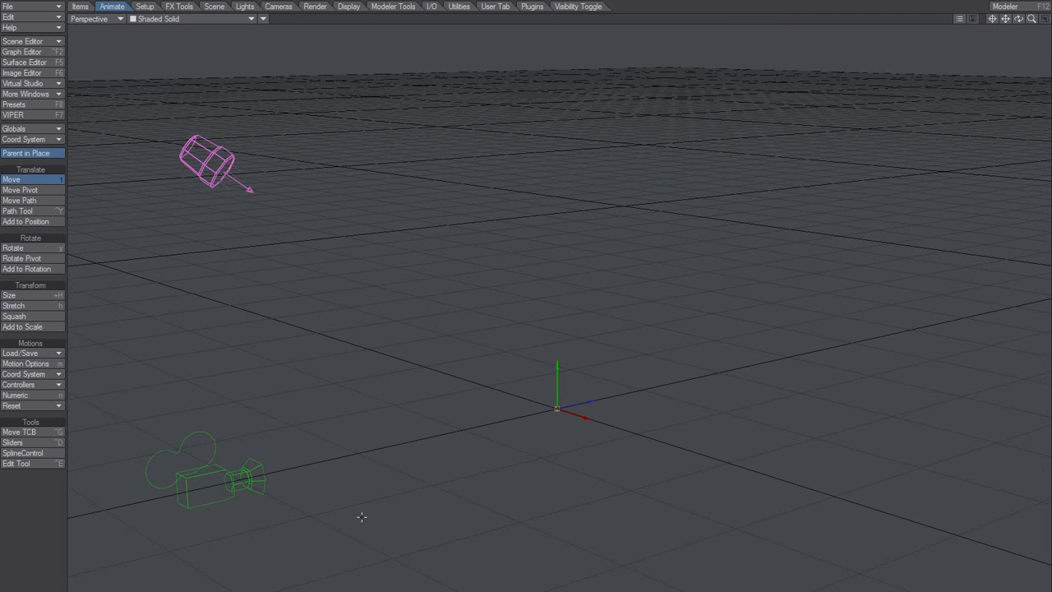
scroll(361, 517, down, 2)
scroll(361, 516, up, 2)
scroll(542, 471, down, 5)
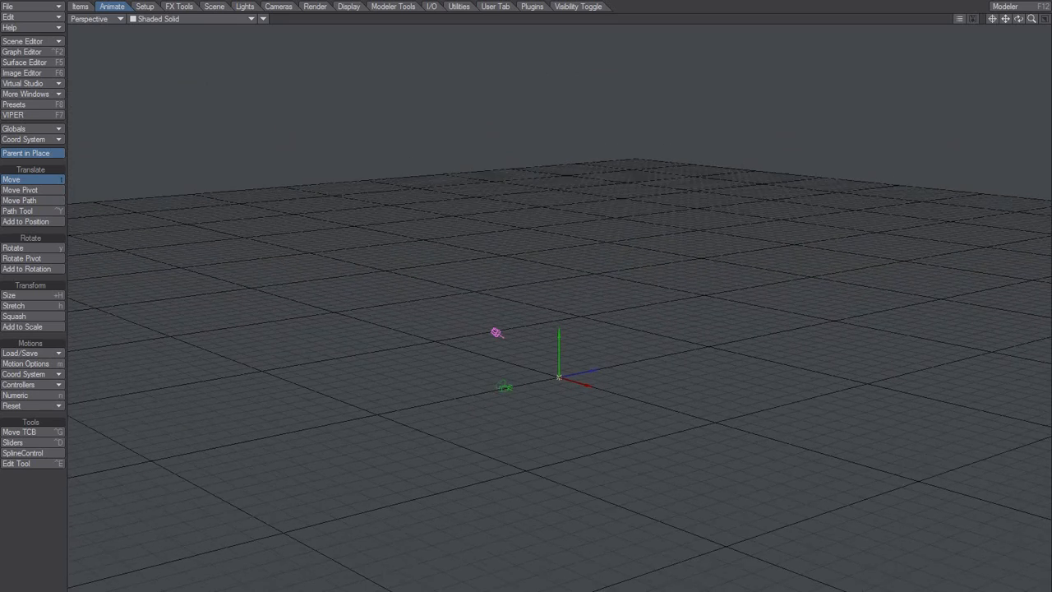
scroll(609, 450, up, 4)
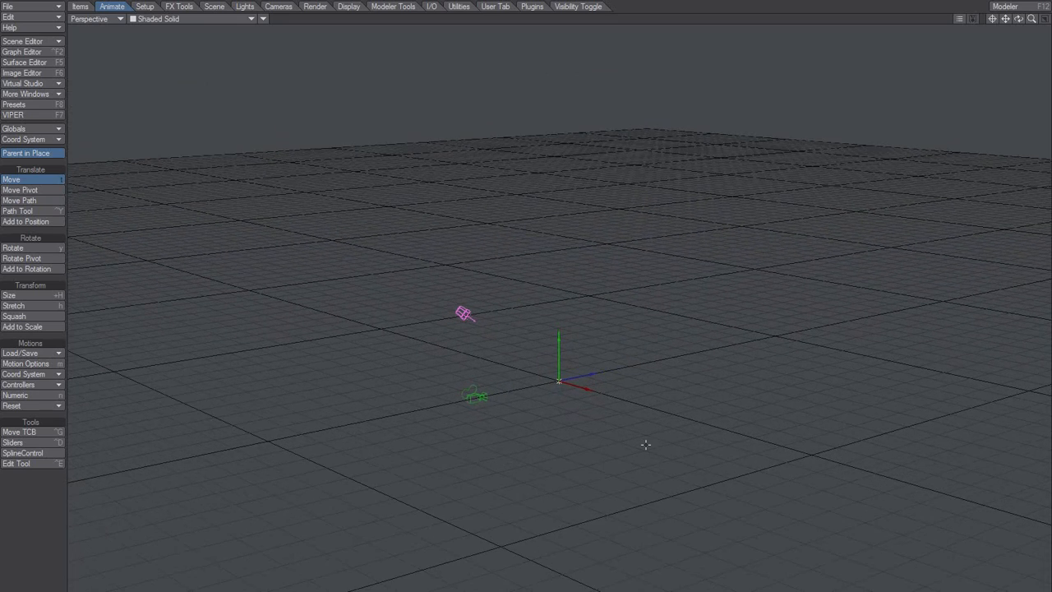
scroll(645, 445, up, 4)
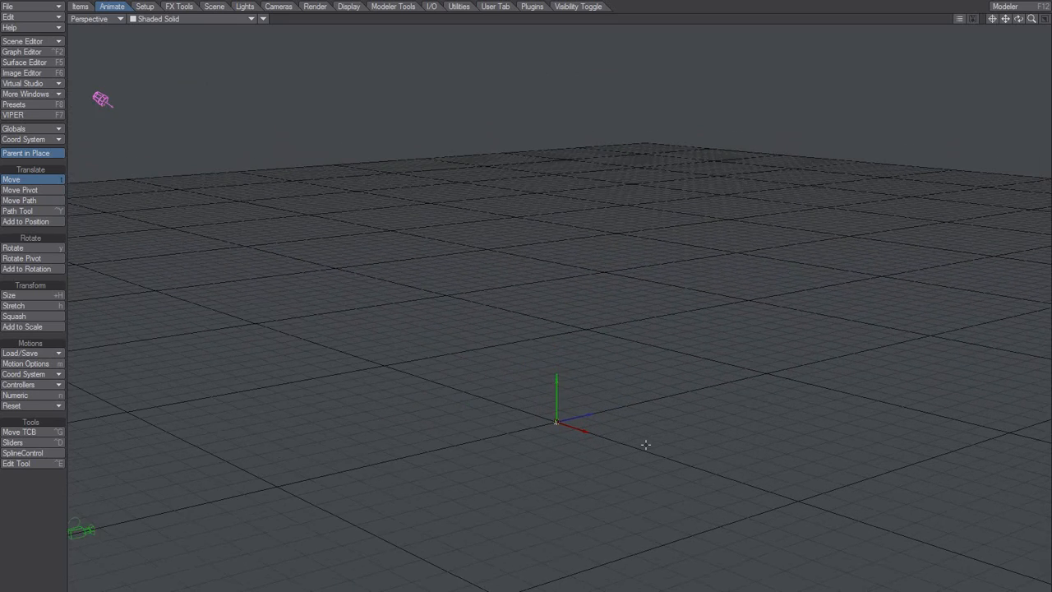
scroll(543, 460, down, 5)
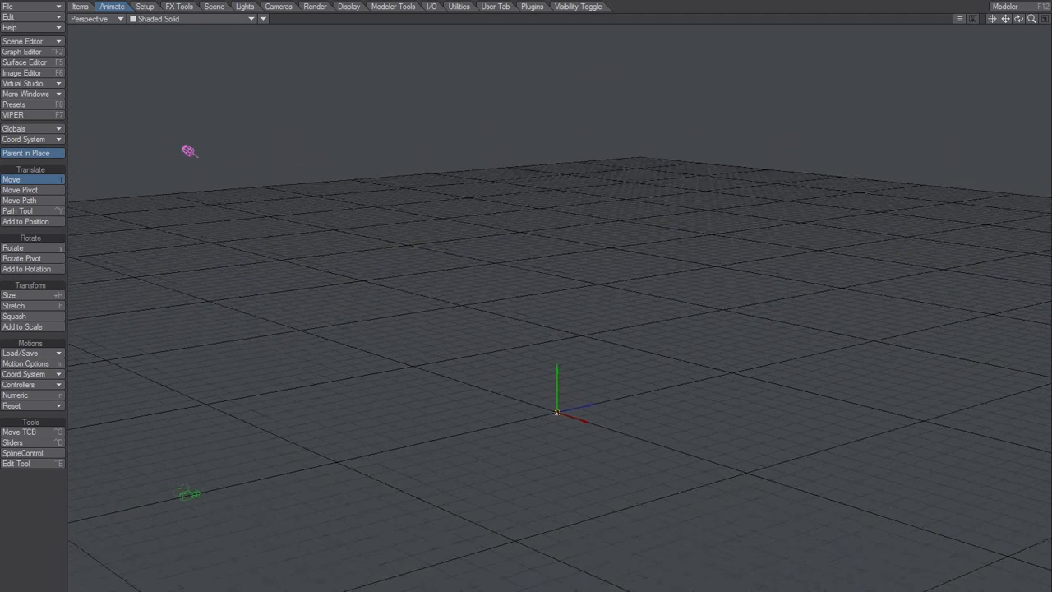
alt+drag(464, 475, 469, 473)
- Set the grid square size to 20 mm in the display preferences and close them
key(d)
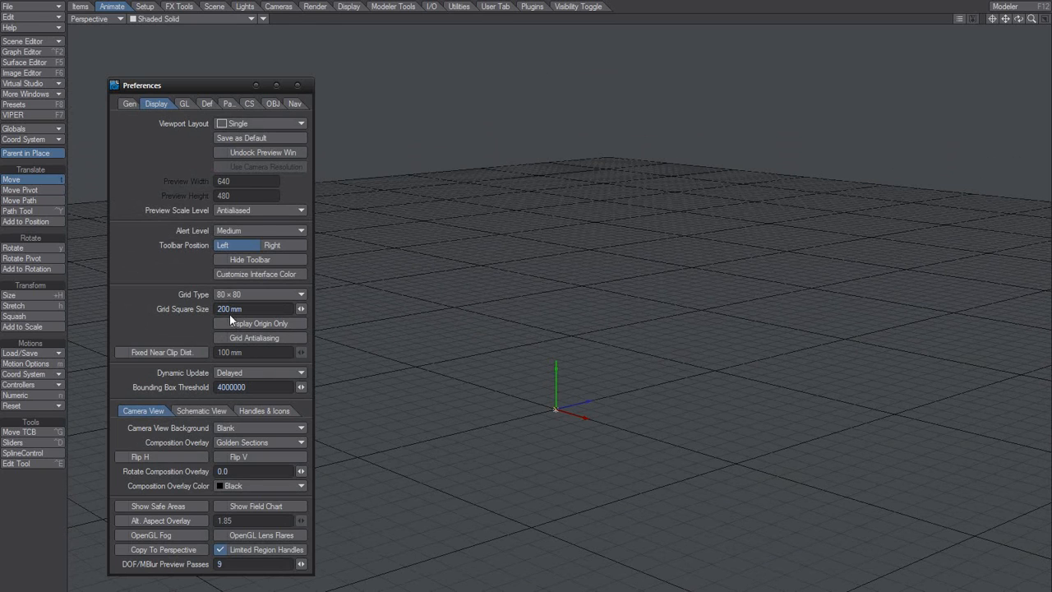
drag(213, 86, 314, 101)
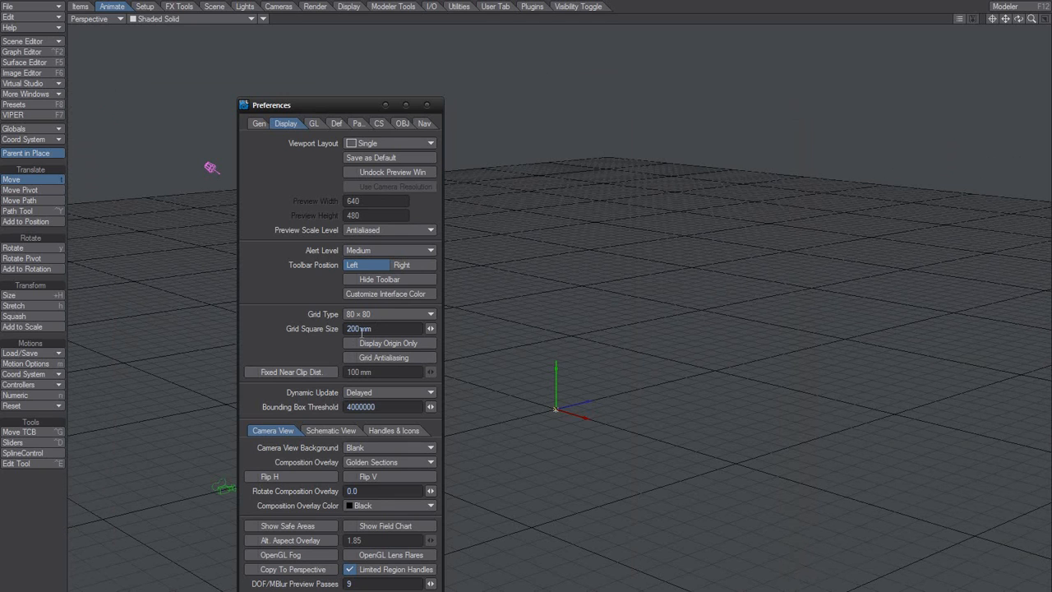
double_click(359, 329)
text(20)
key(Tab)
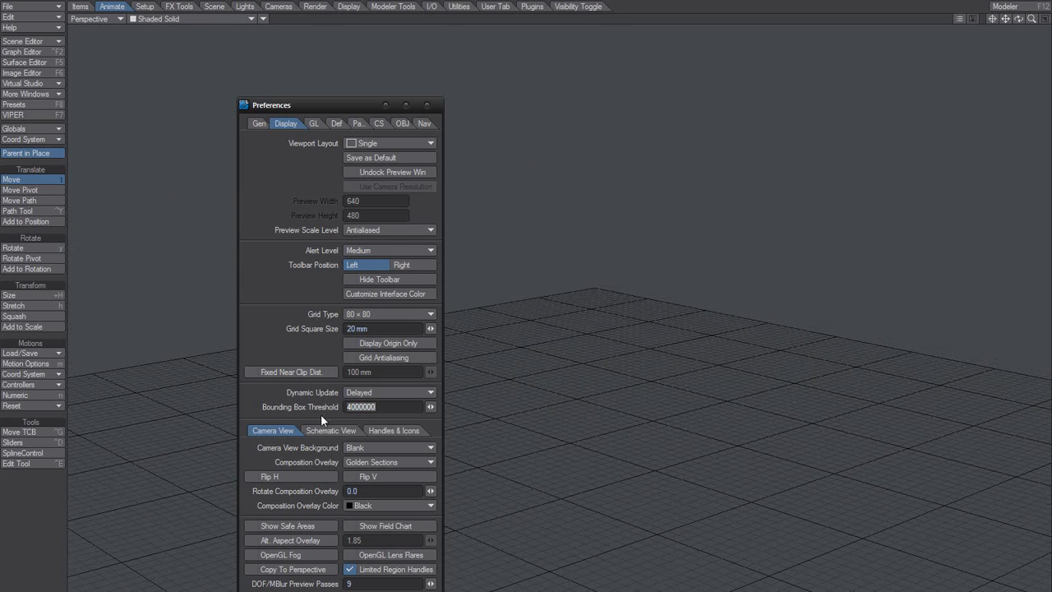
click(426, 105)
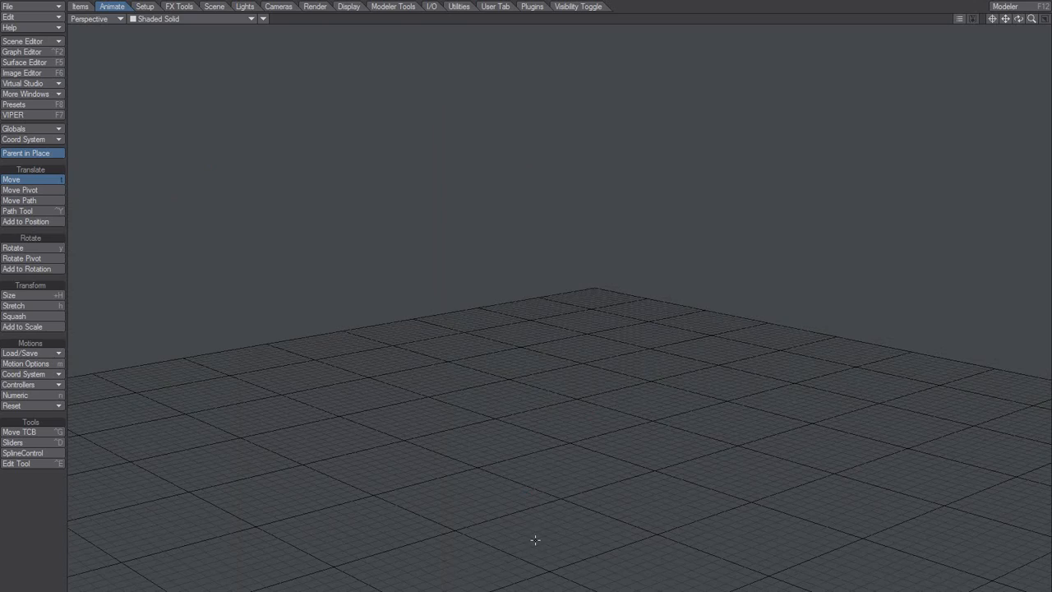
- Select the camera, bring it to the origin and pull it back along Z to sit just in front of the tiny cube
alt+drag(345, 566, 272, 568)
ctrl+alt+drag(329, 587, 297, 587)
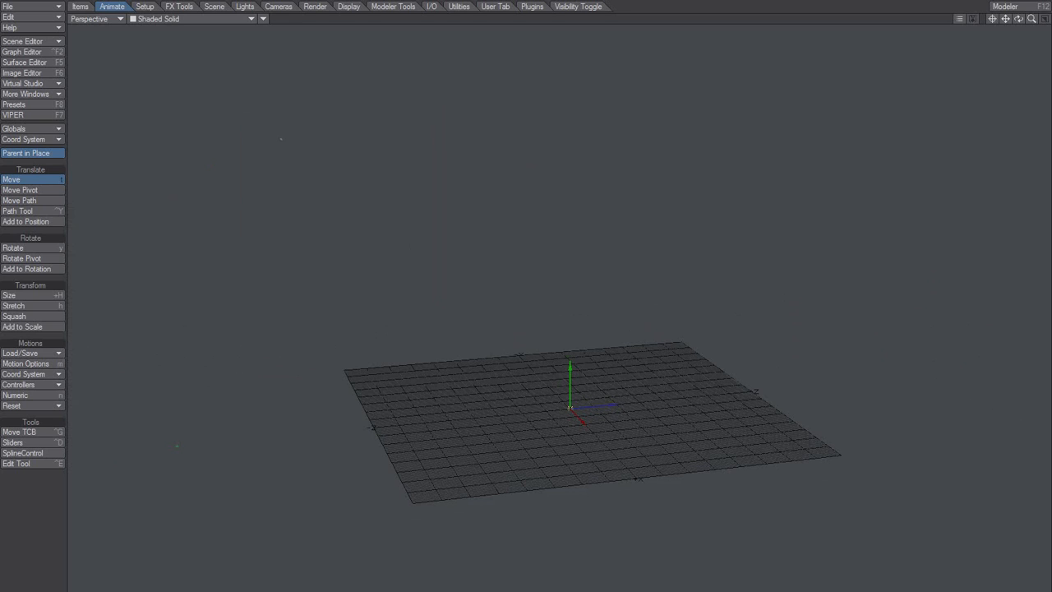
click(177, 446)
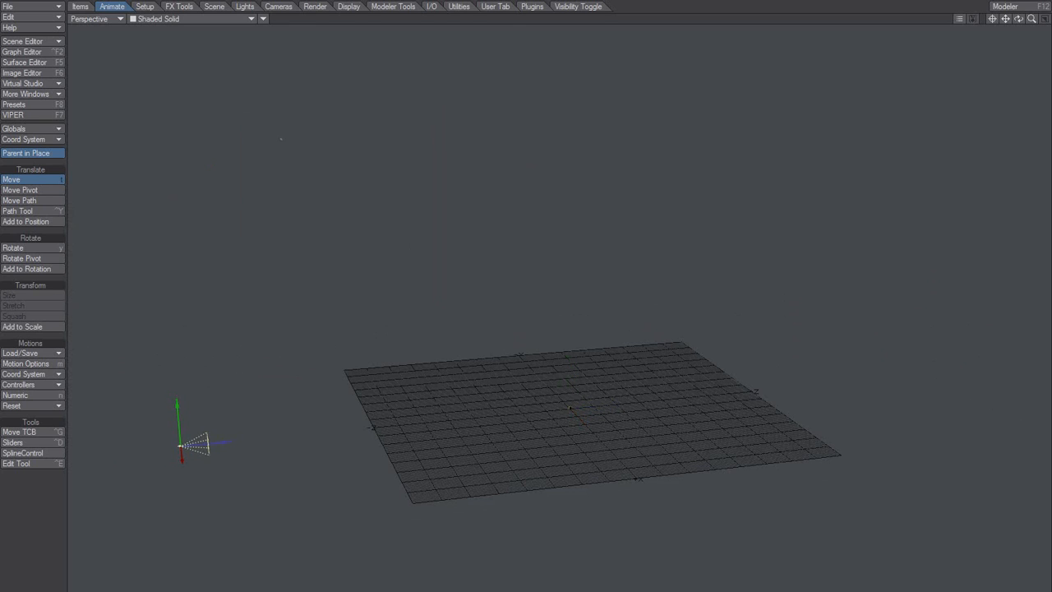
drag(179, 446, 289, 468)
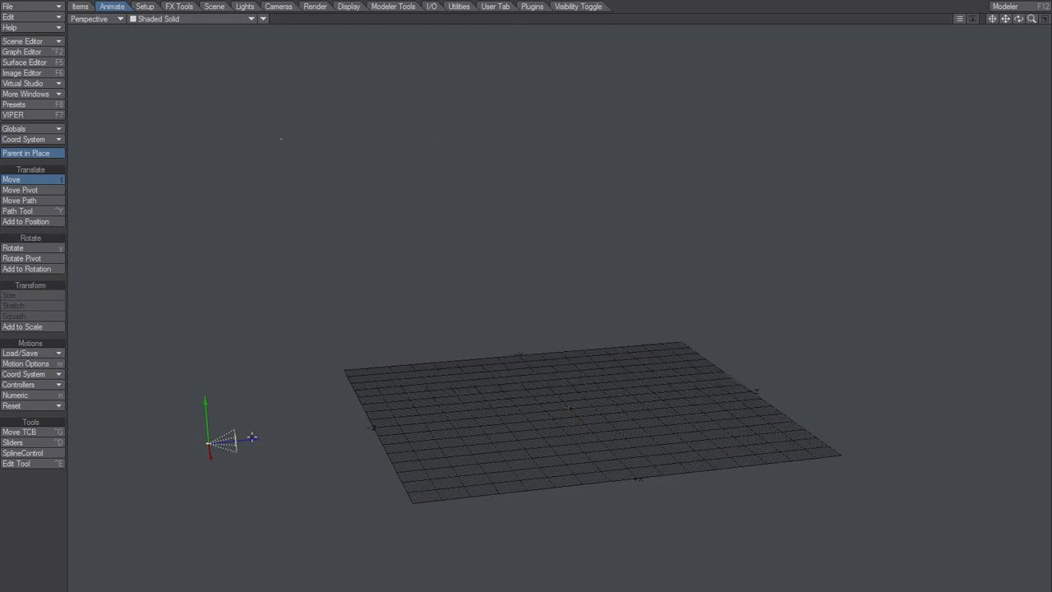
drag(252, 438, 278, 435)
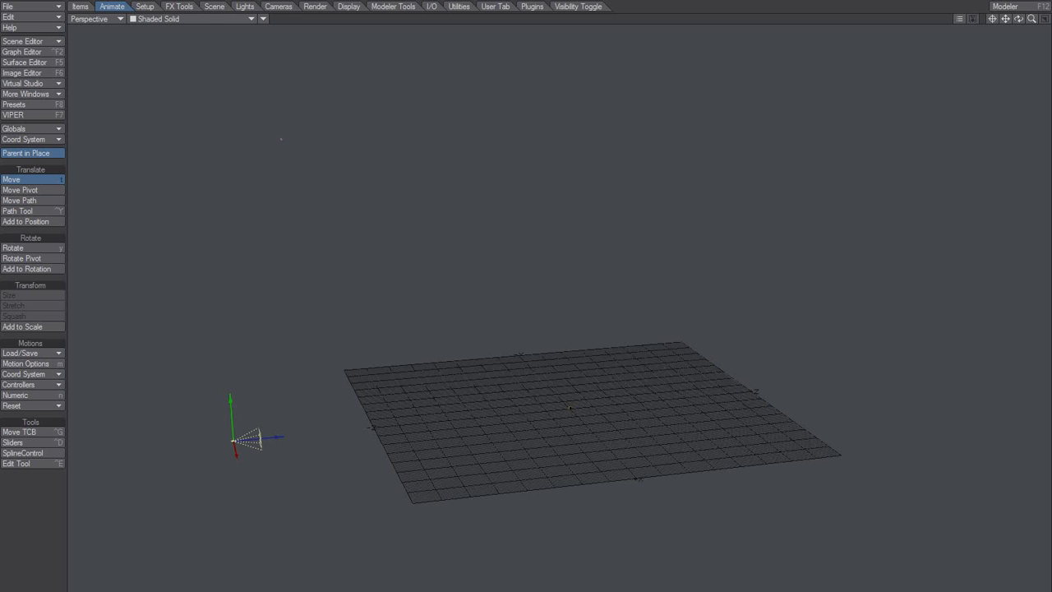
key(ctrl+z)
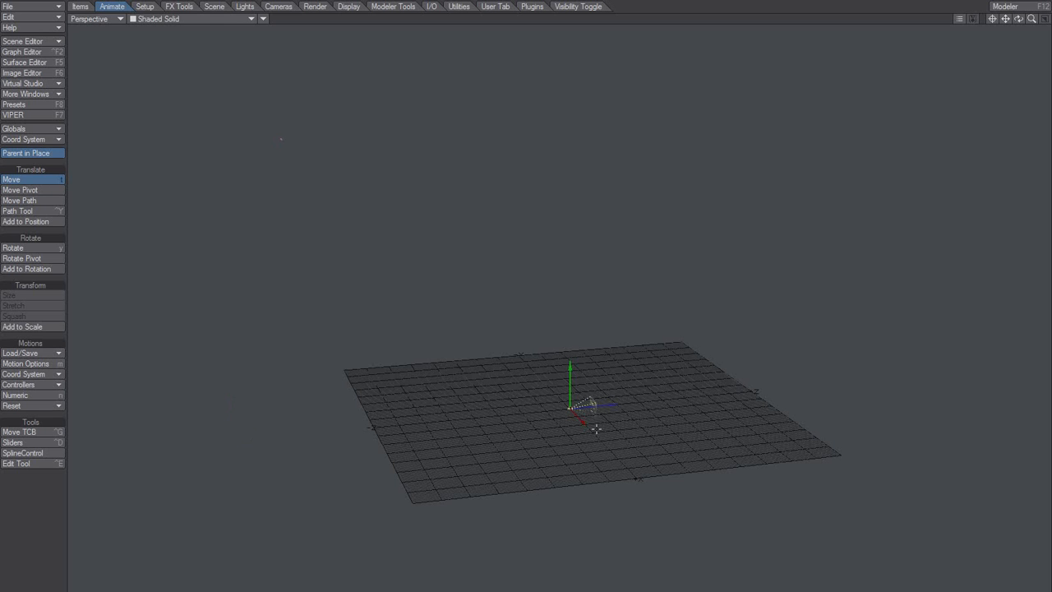
ctrl+alt+drag(581, 441, 737, 434)
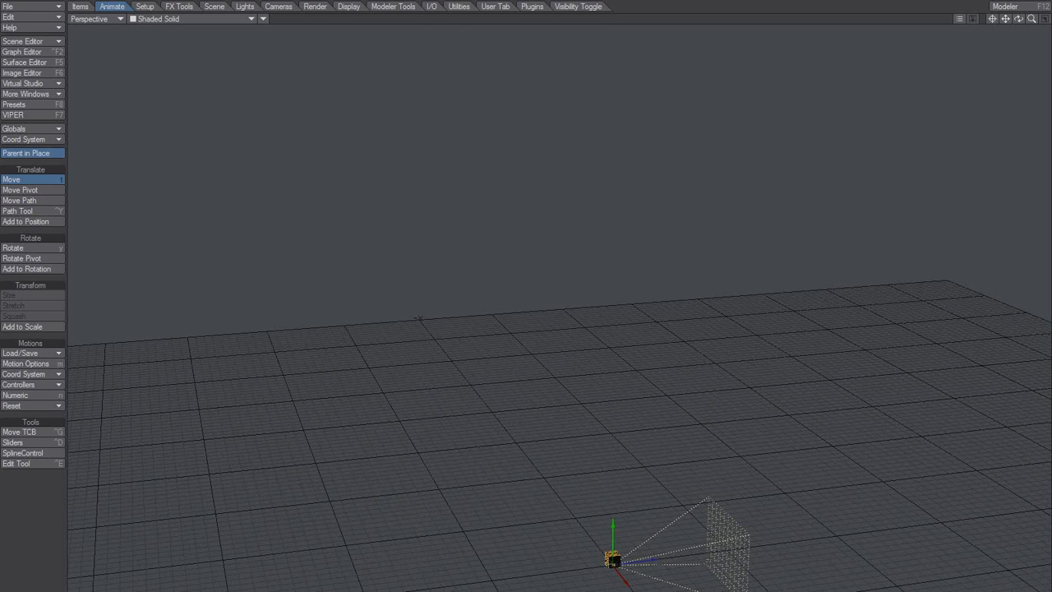
drag(667, 563, 438, 567)
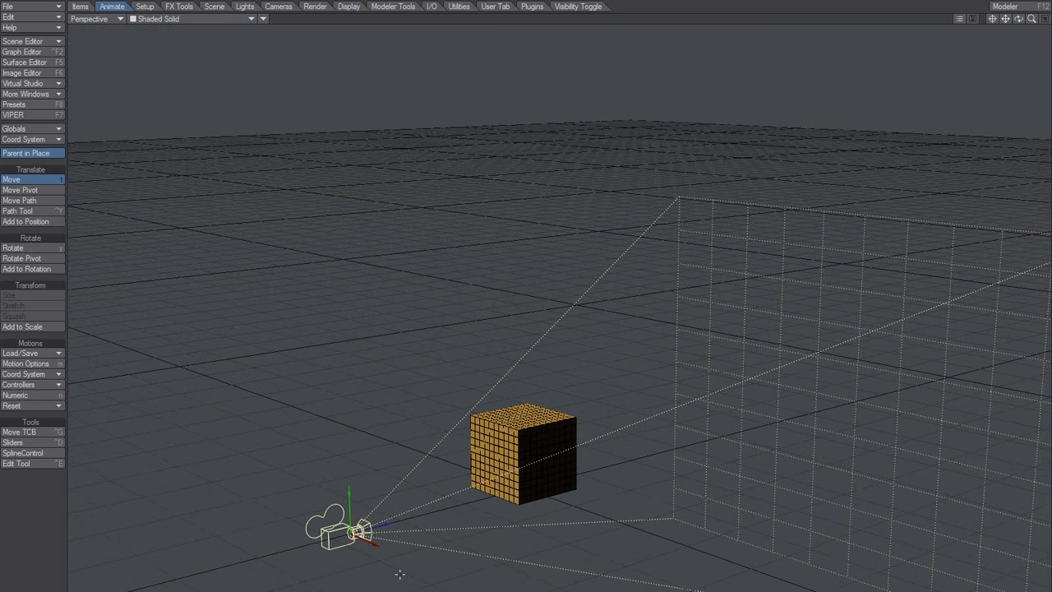
- Set the grid square size to 40 mm and check how the camera and cube display from several angles
key(o)
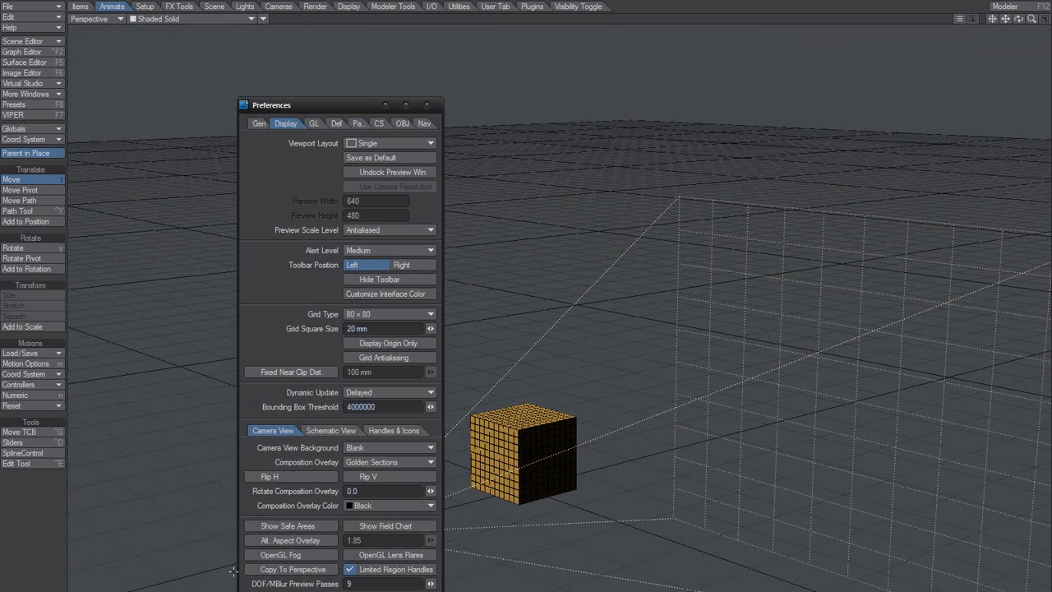
click(351, 329)
text(40)
key(Tab)
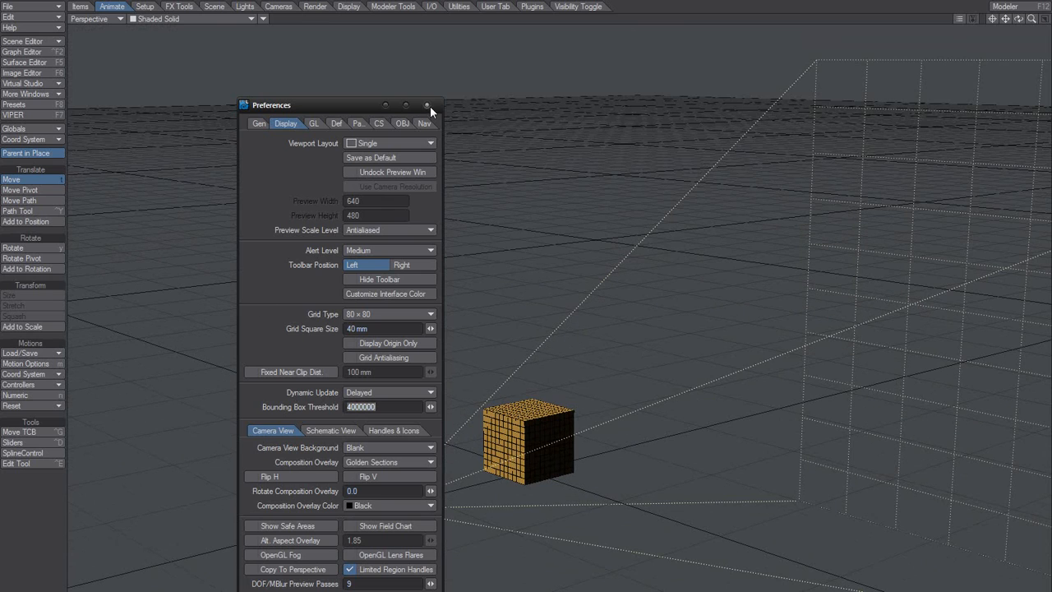
click(427, 106)
alt+drag(526, 411, 543, 503)
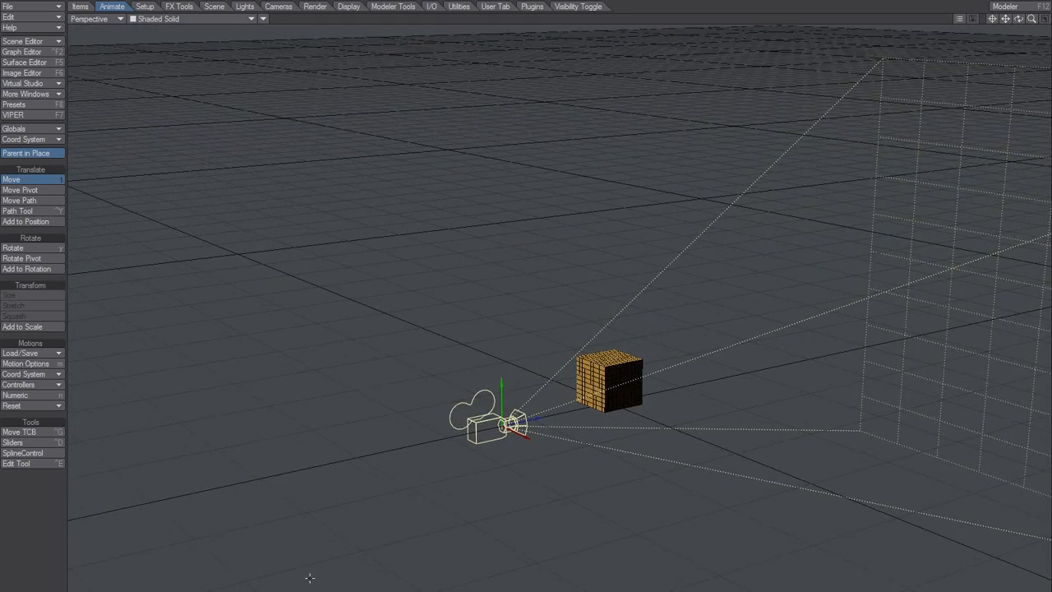
ctrl+alt+drag(526, 411, 607, 421)
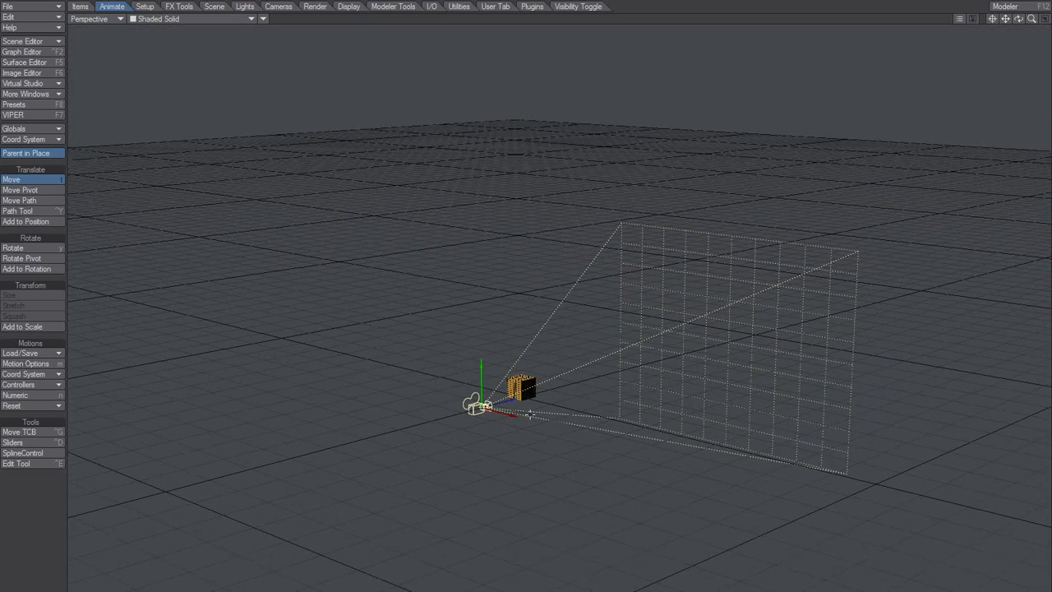
- Set the grid square size to 1 m in the display preferences and close them
key(o)
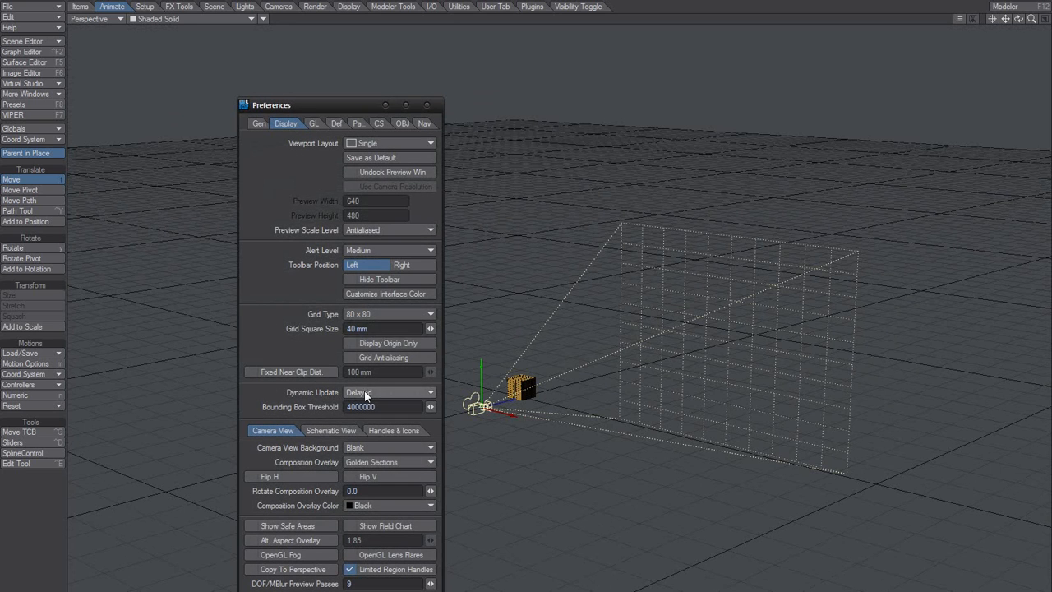
double_click(356, 328)
text(1m)
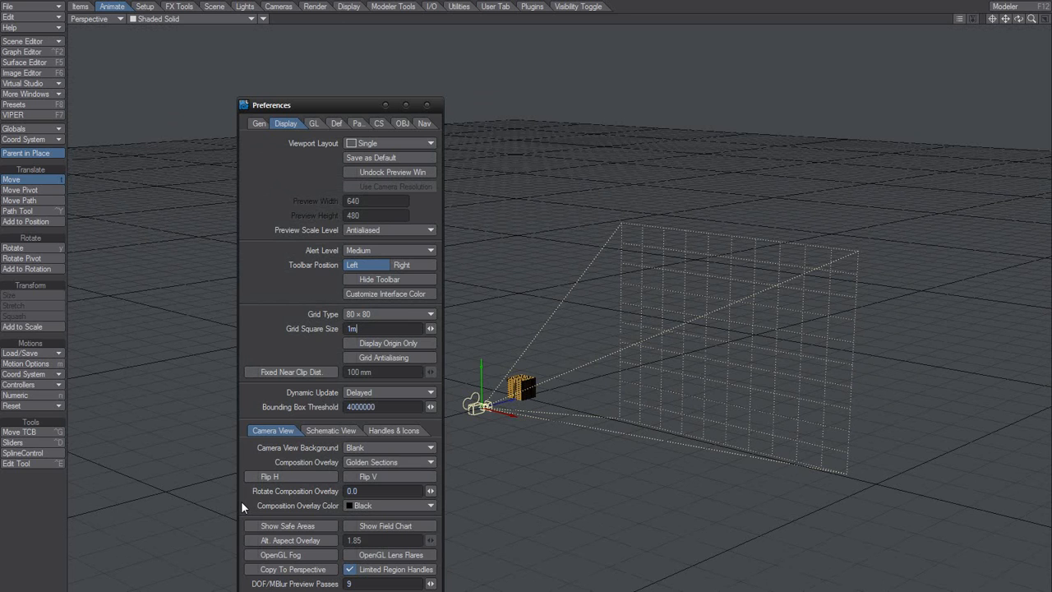
key(Return)
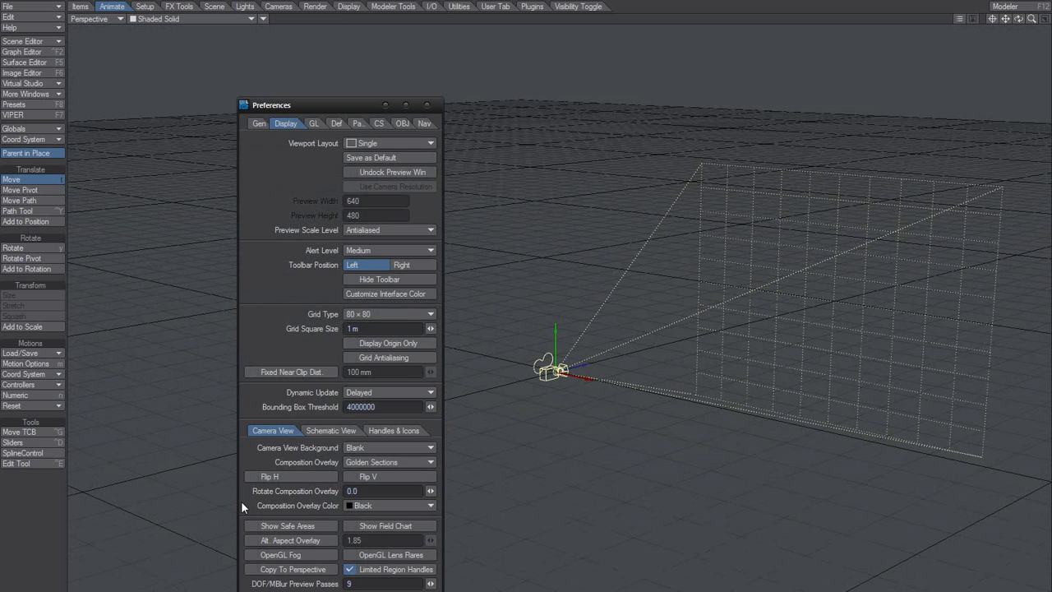
click(426, 105)
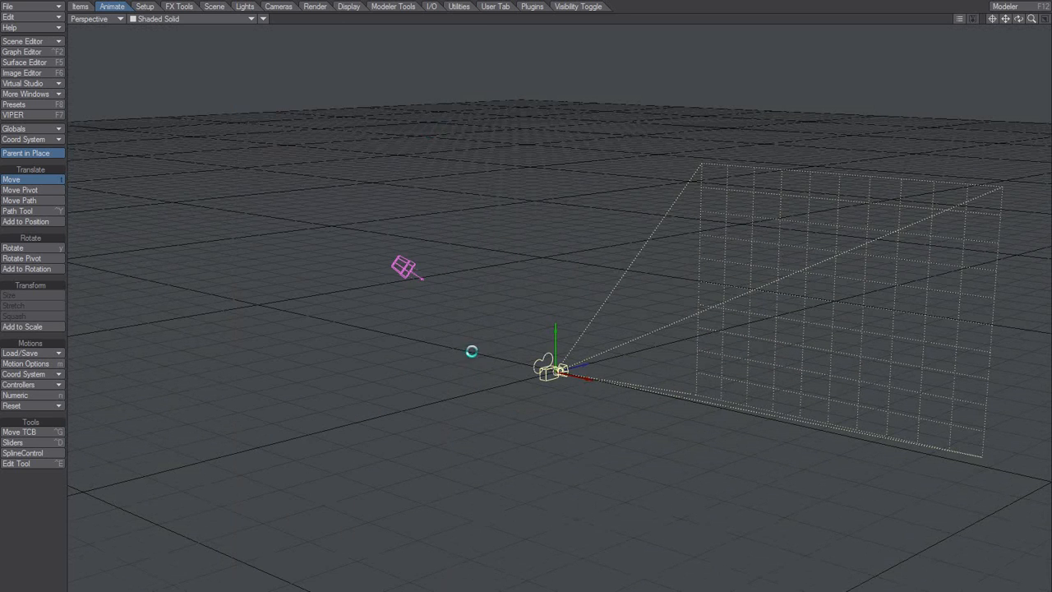
- Inspect the tiny cube and the camera at close range with the 1 m grid square size
scroll(548, 400, up, 10)
scroll(548, 399, up, 10)
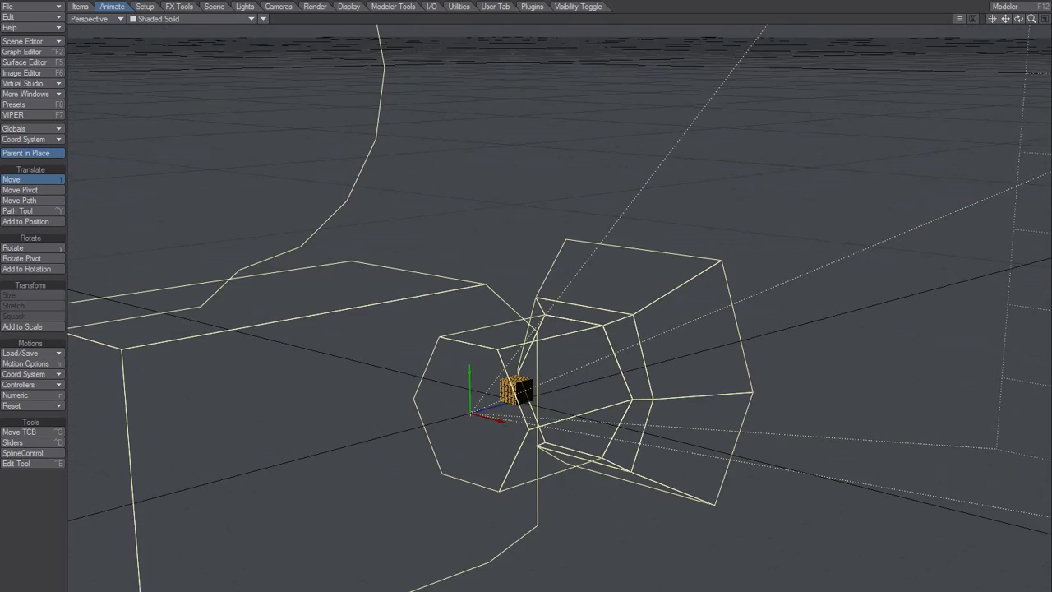
scroll(560, 309, up, 4)
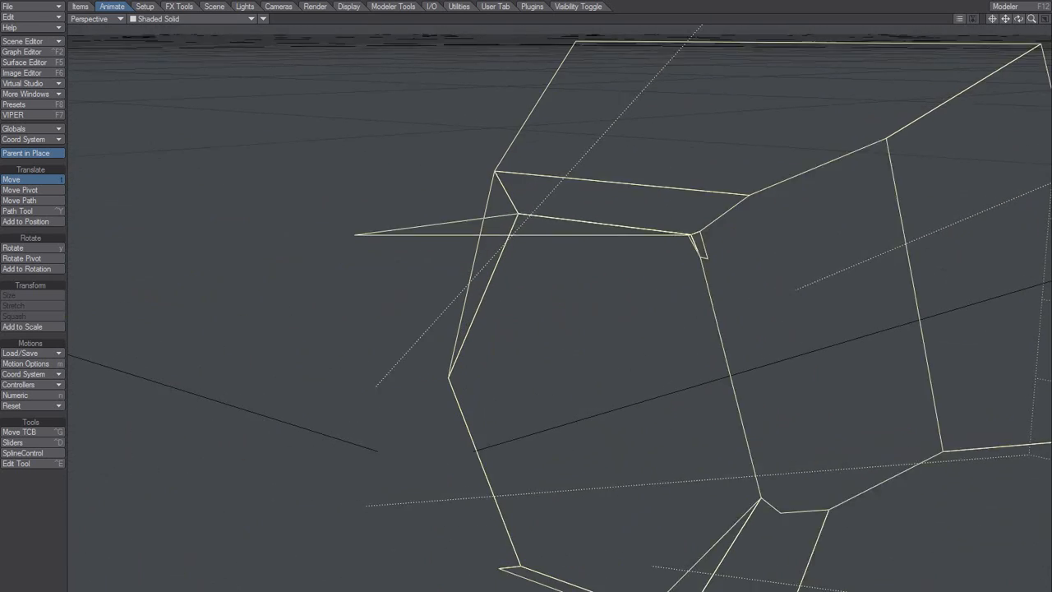
scroll(559, 308, down, 3)
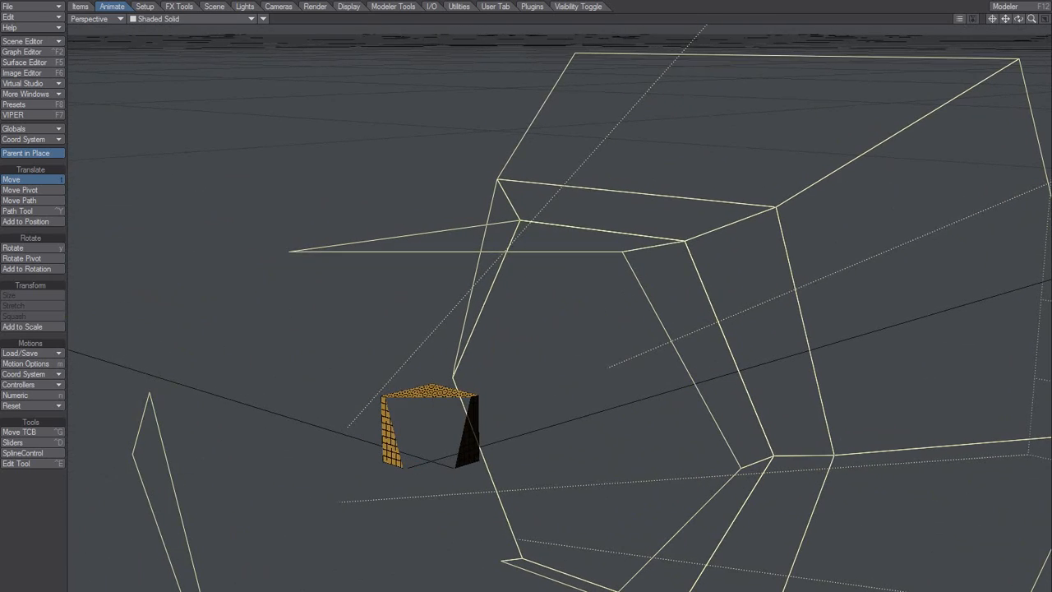
- Orbit and zoom in and out around the tiny cube to examine the near clipping of cube and camera
mouse_move(550, 435)
alt+mouse_down()
mouse_move(658, 485)
mouse_move(732, 481)
mouse_move(608, 485)
mouse_move(555, 473)
mouse_move(485, 432)
mouse_move(590, 466)
mouse_move(592, 446)
mouse_move(629, 445)
mouse_move(559, 446)
alt+mouse_up()
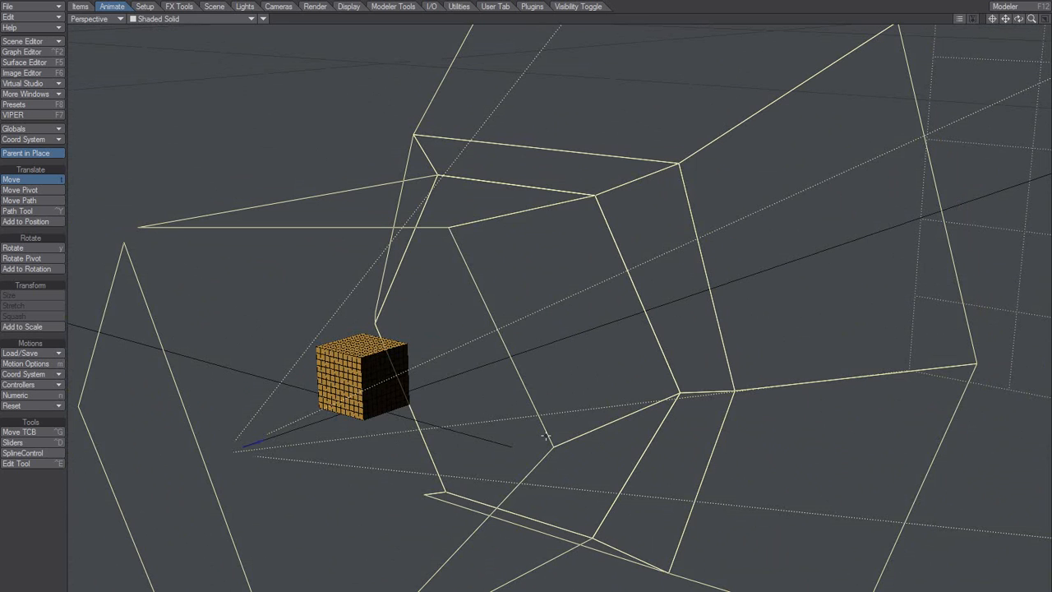
scroll(545, 436, up, 4)
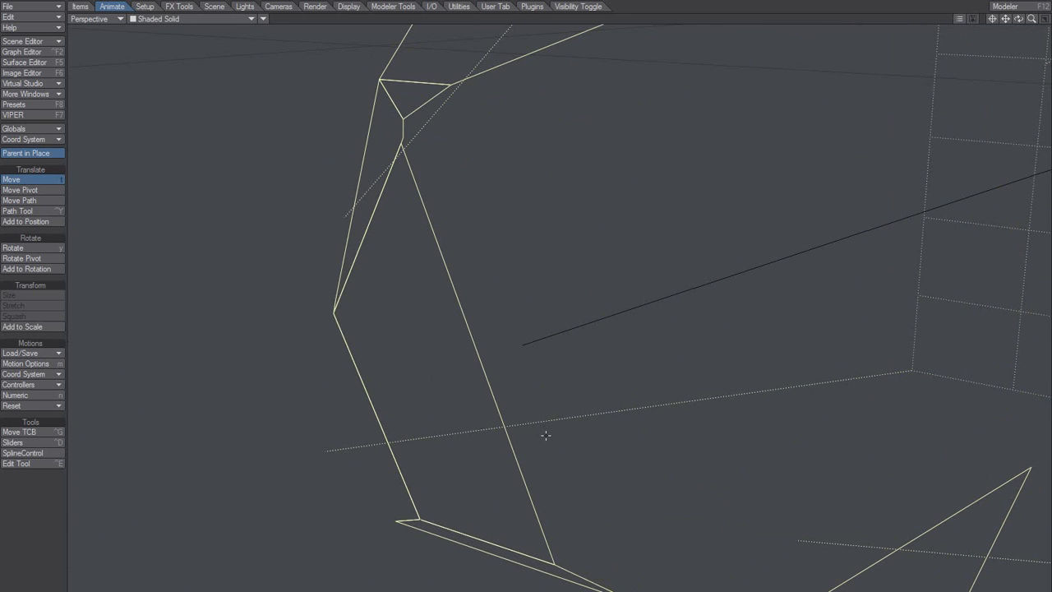
scroll(546, 436, down, 3)
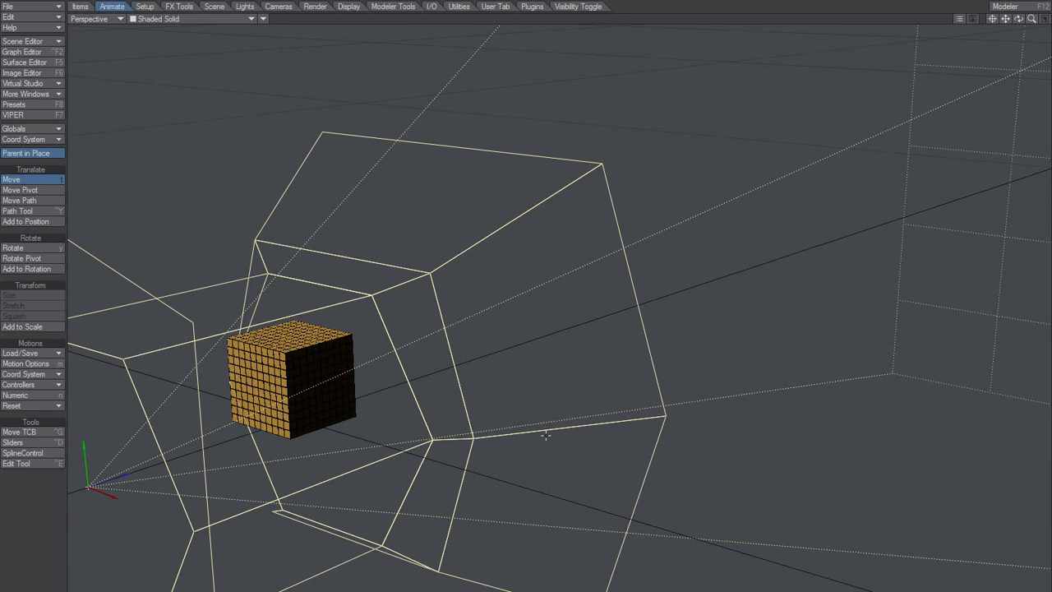
scroll(546, 436, down, 2)
scroll(546, 436, up, 4)
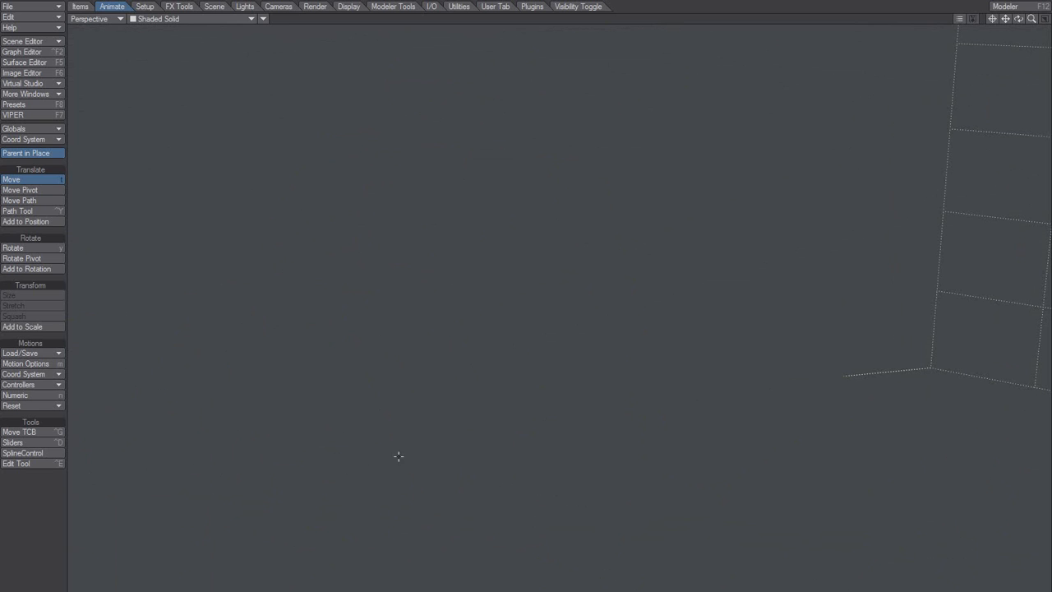
- Set the grid square size to 400 mm in the display preferences and close them
key(o)
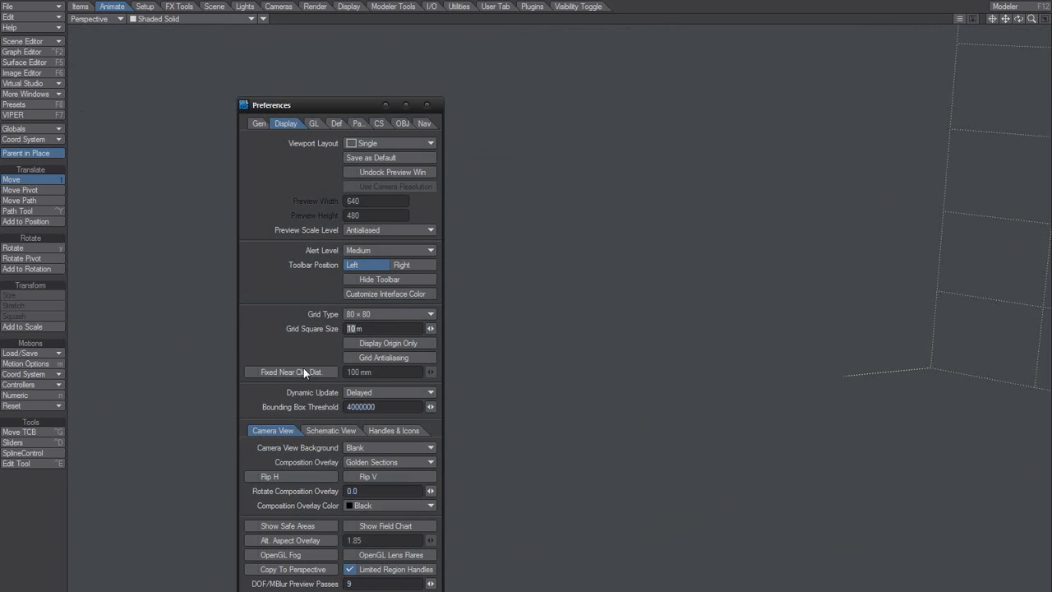
key(BackSpace)
key(shift+Left)
key(Right)
key(Right)
key(Right)
key(shift+Left)
key(shift+Left)
key(shift+Left)
text(400mm)
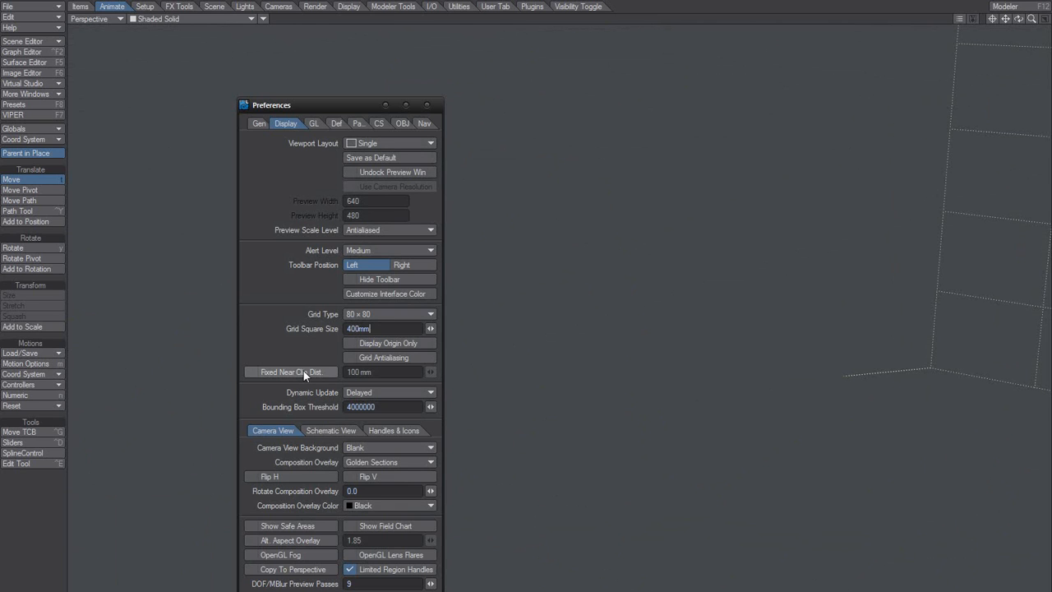
key(Tab)
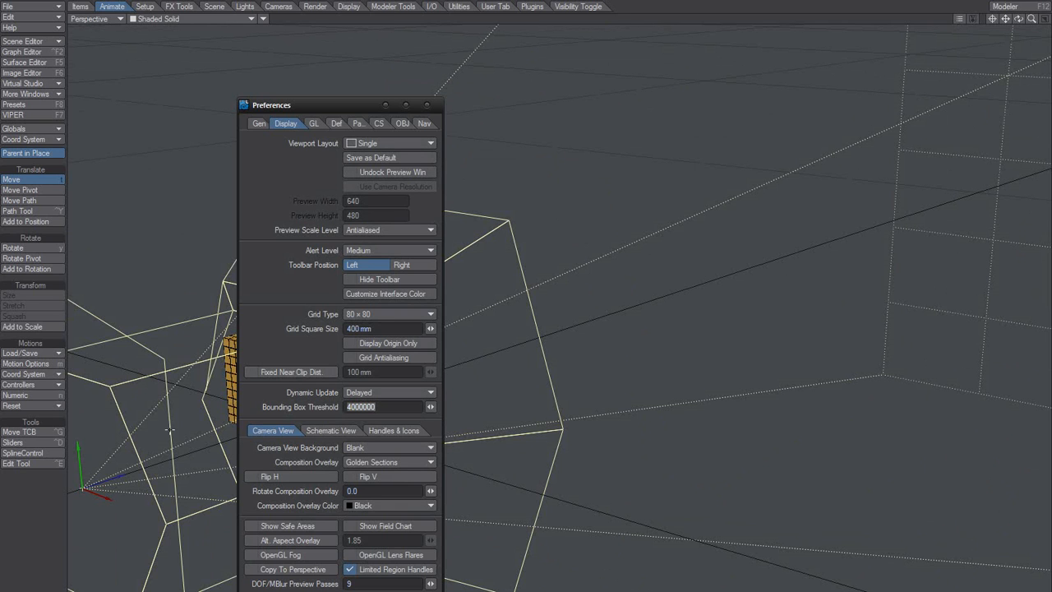
click(427, 106)
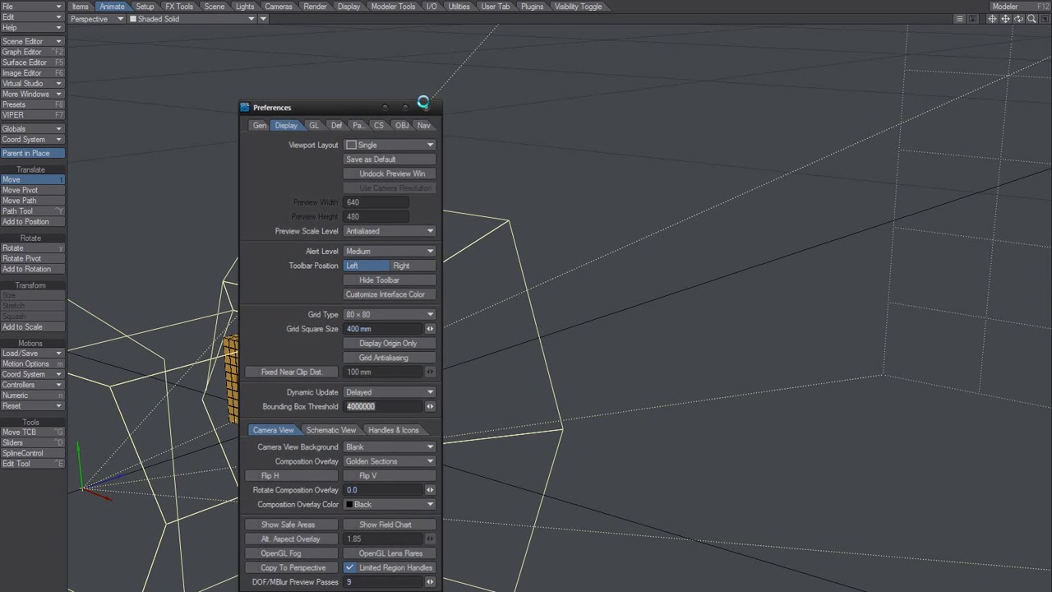
- Step the grid size down and examine how the camera and cube display from farther out
ctrl+alt+drag(465, 386, 421, 413)
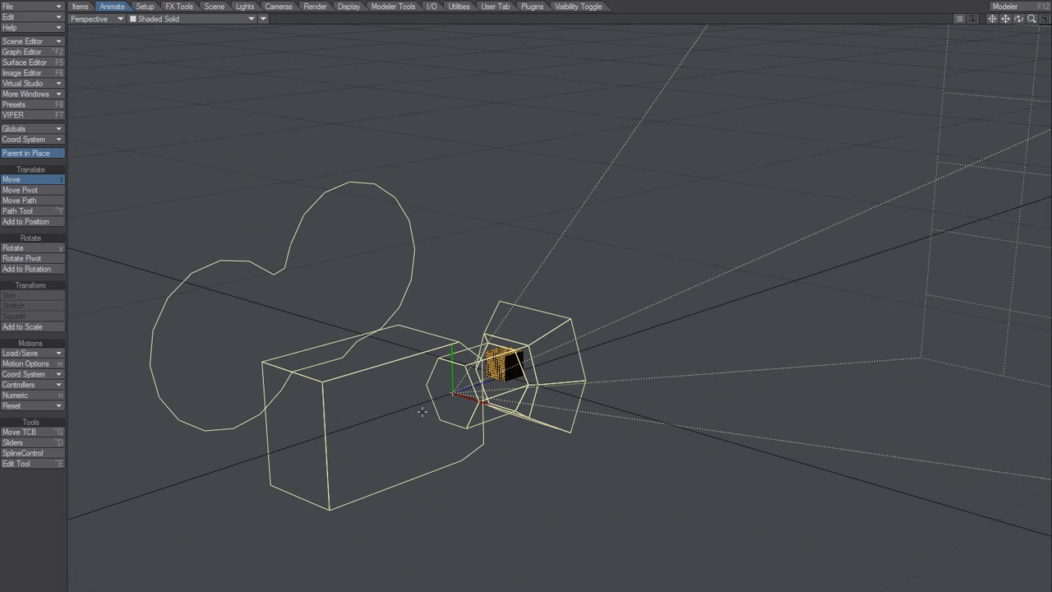
alt+drag(422, 413, 353, 415)
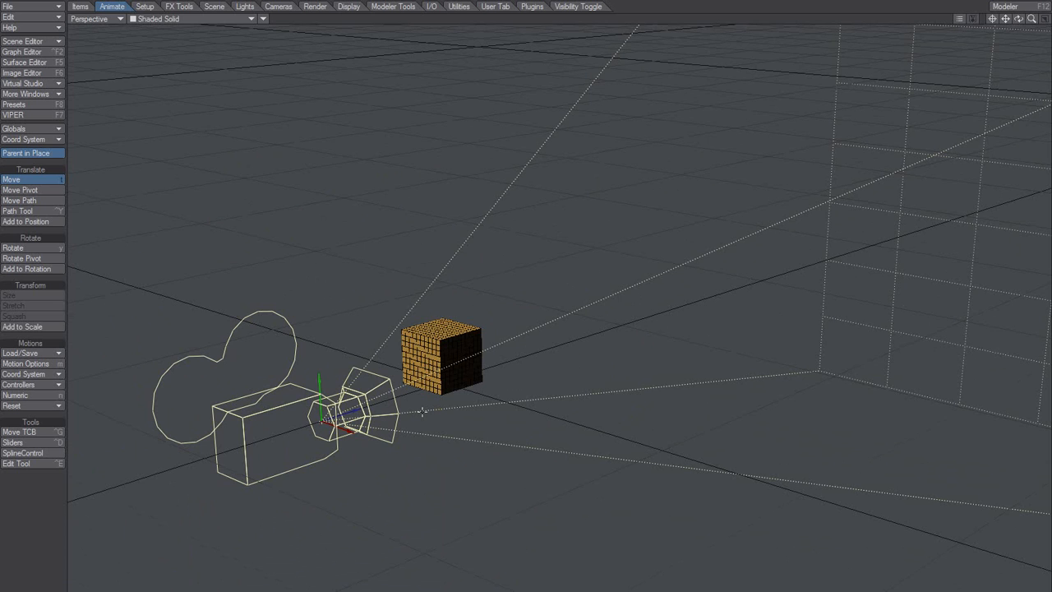
alt+drag(374, 449, 291, 449)
key([)
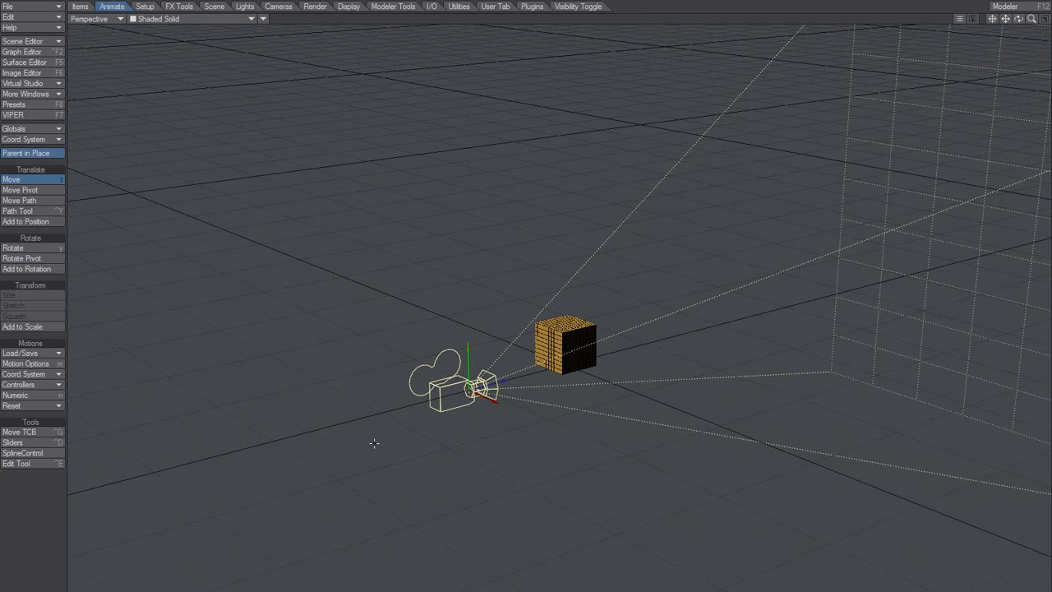
ctrl+alt+drag(478, 400, 373, 439)
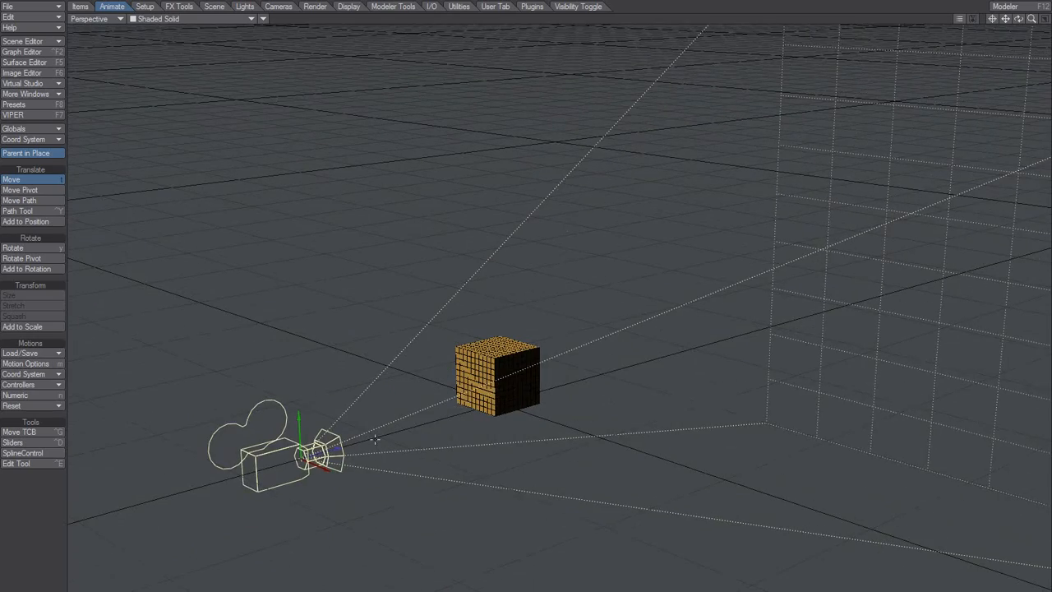
ctrl+alt+drag(508, 427, 386, 461)
ctrl+alt+drag(526, 461, 469, 482)
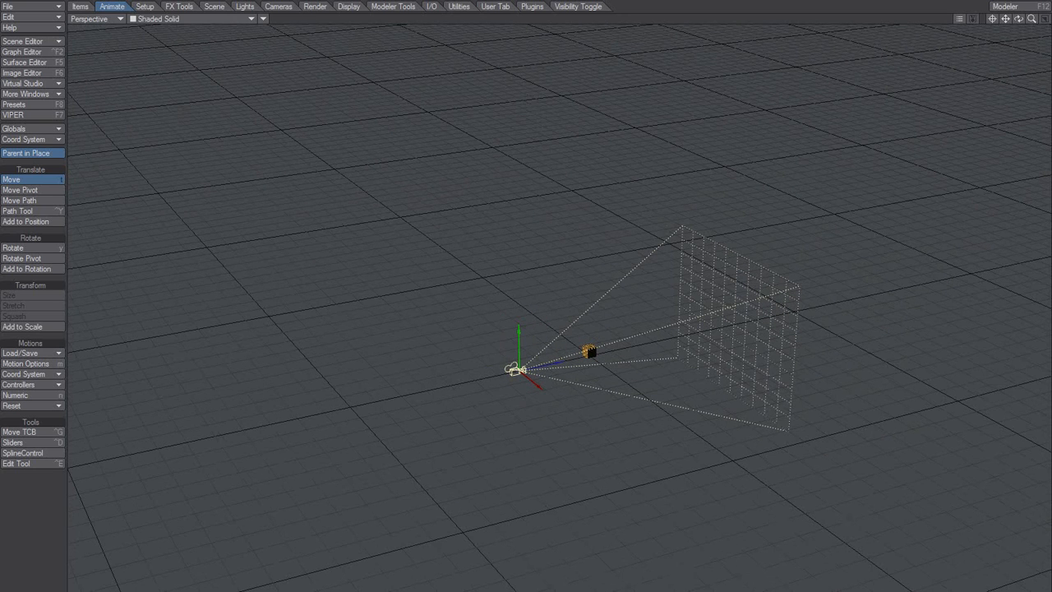
ctrl+alt+drag(395, 459, 341, 474)
alt+drag(486, 465, 480, 420)
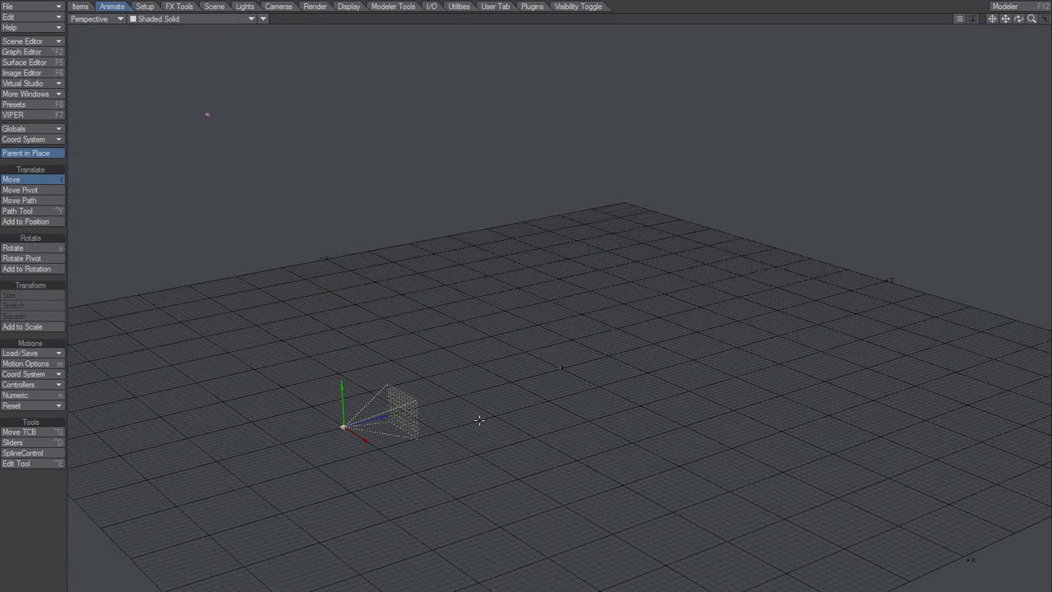
- Select the tiny cube at the origin and scale it up with the Size tool until it spans several major grid squares
click(562, 366)
key(shift+h)
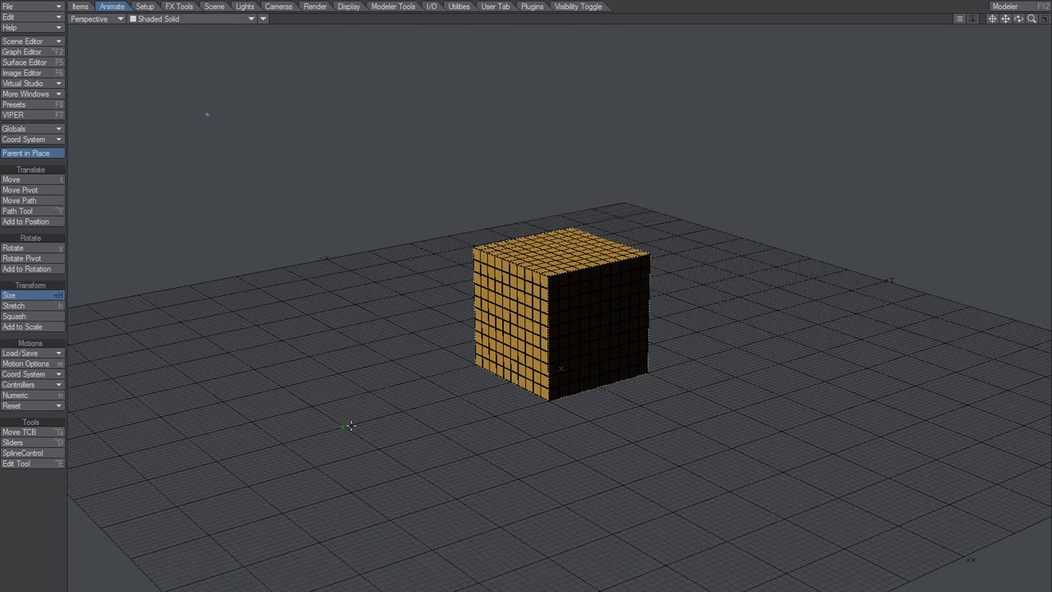
scroll(468, 417, down, 2)
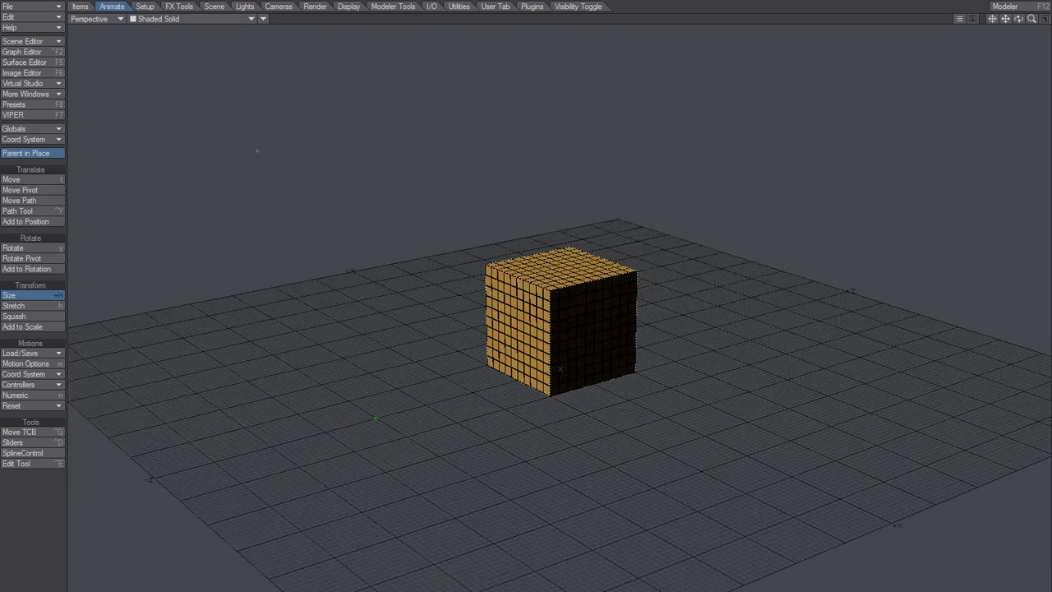
scroll(469, 417, up, 2)
mouse_move(386, 429)
alt+mouse_down()
mouse_move(418, 422)
mouse_move(395, 432)
mouse_move(404, 425)
alt+mouse_up()
- Set the grid square size to 1 m in the display preferences and close the dialog
key(o)
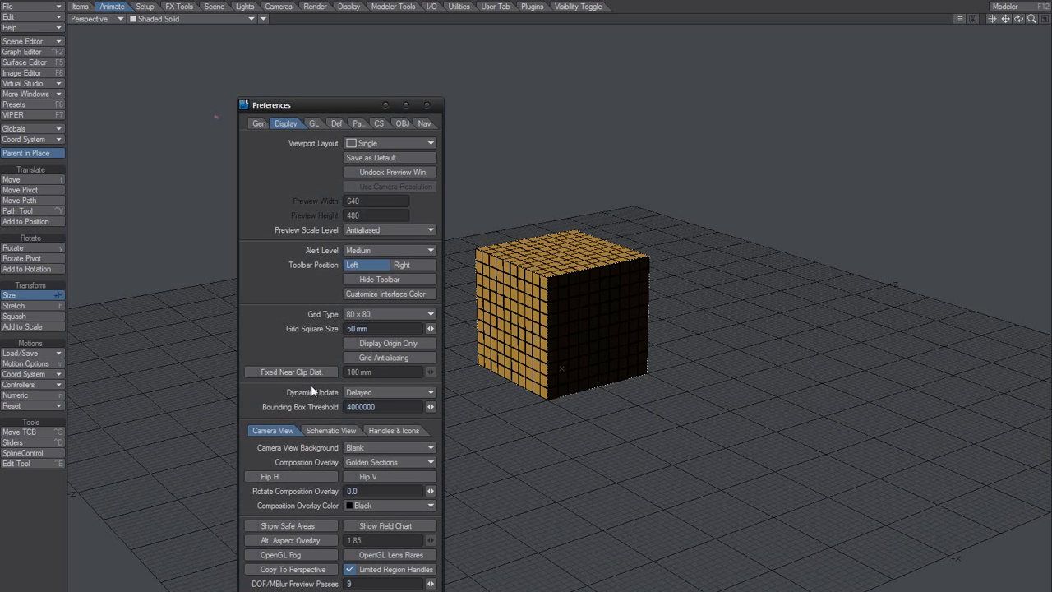
drag(329, 104, 752, 96)
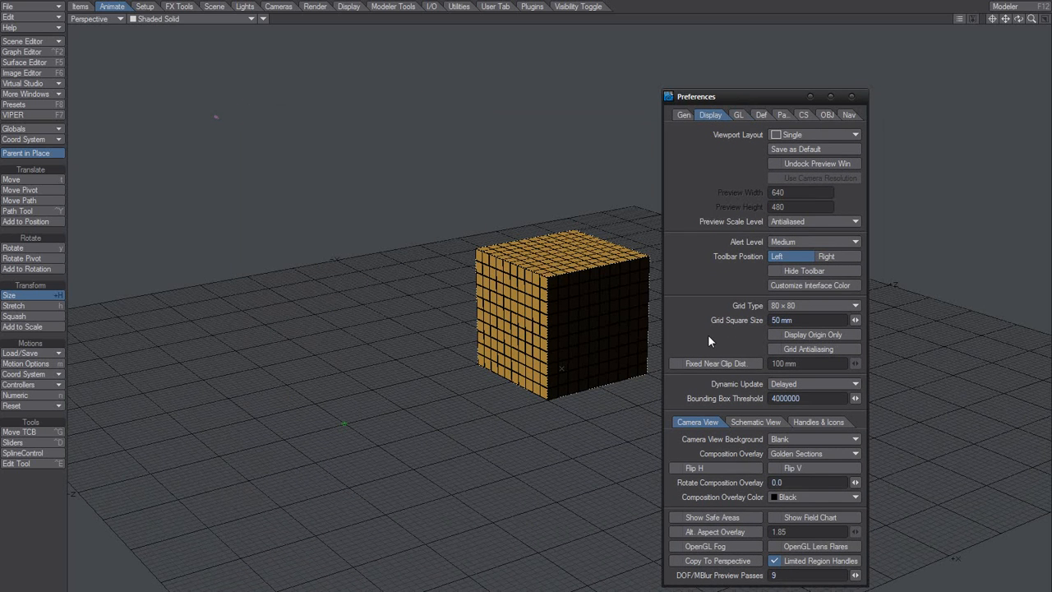
double_click(780, 319)
click(770, 320)
text(1)
key(Tab)
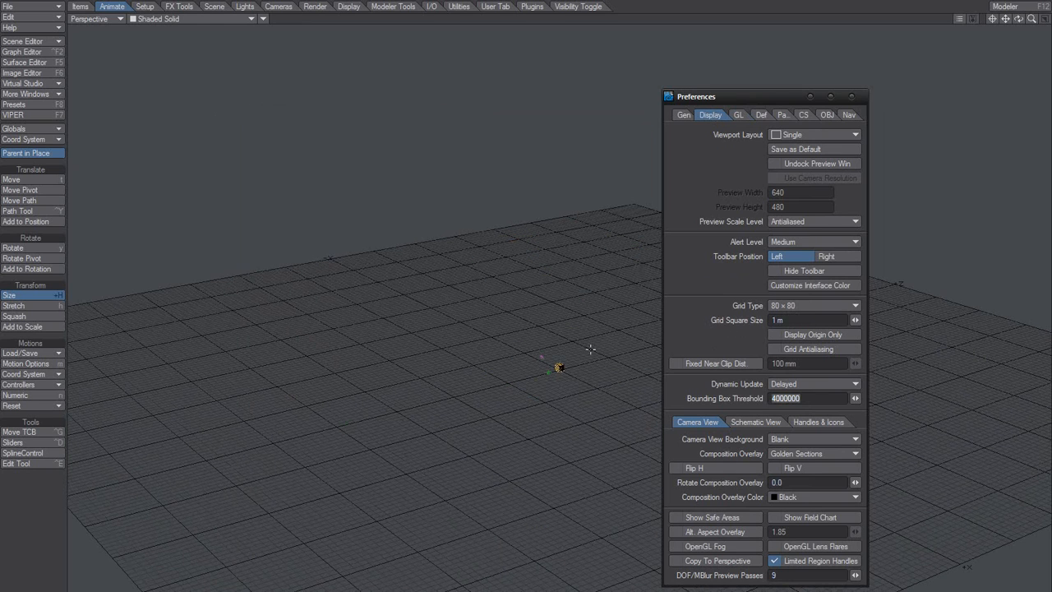
click(850, 97)
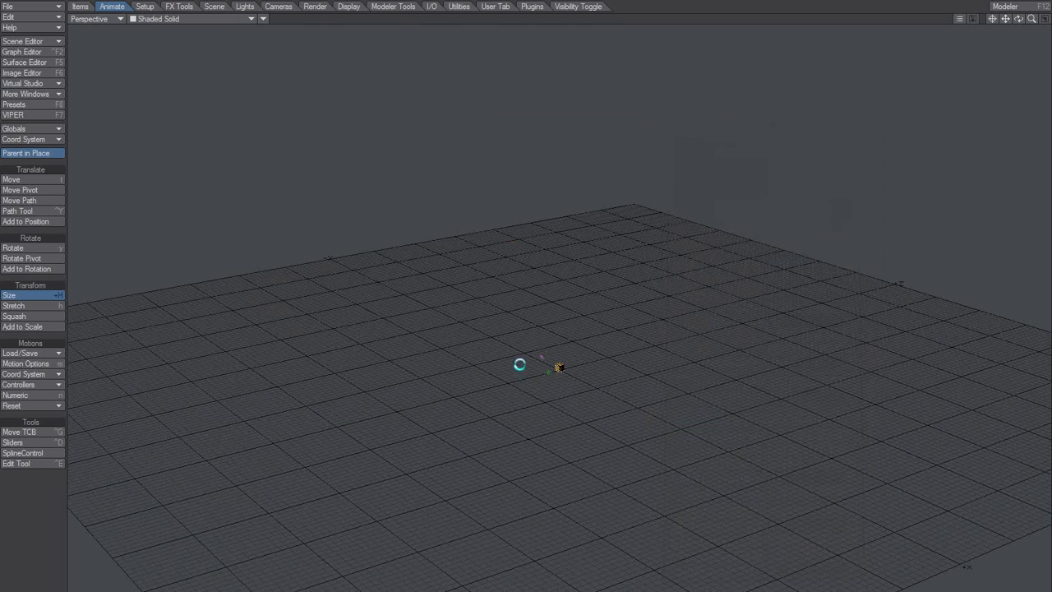
- Examine the scaled cube together with the camera and light at close range and from several angles
scroll(559, 307, up, 8)
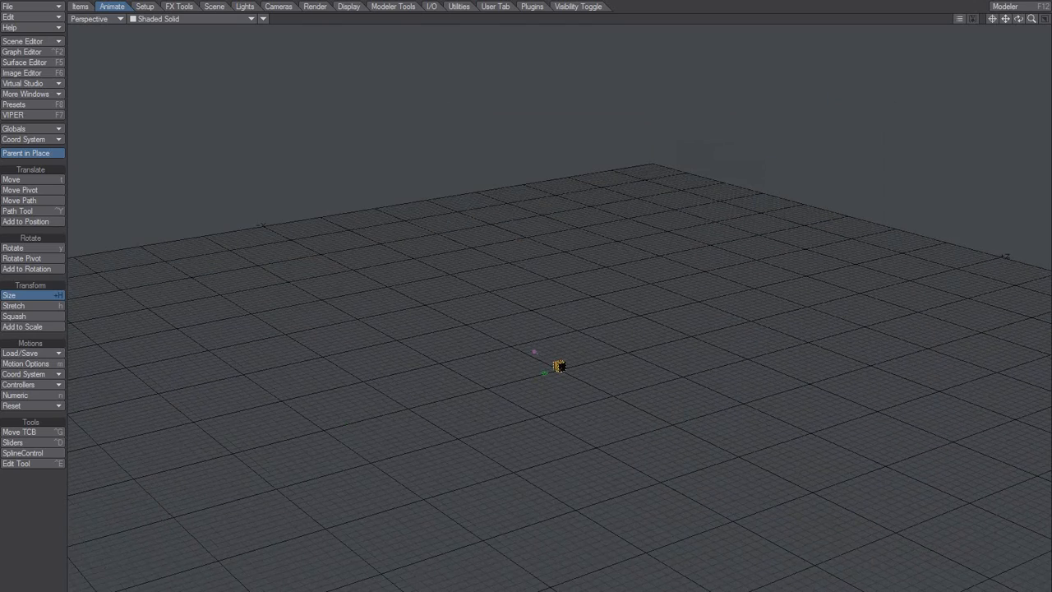
scroll(559, 345, up, 6)
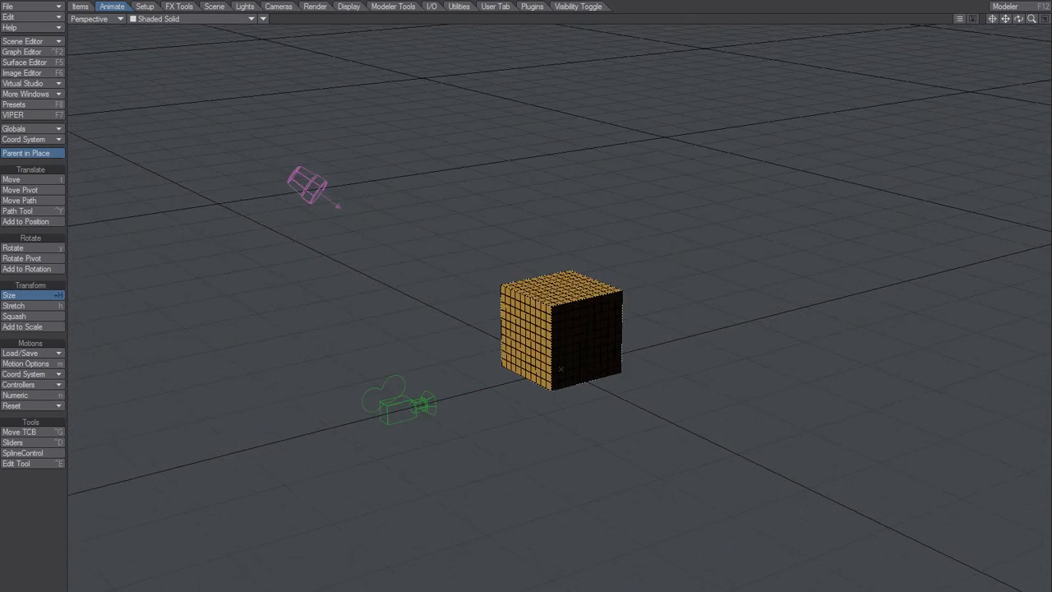
scroll(559, 346, up, 3)
scroll(635, 467, down, 4)
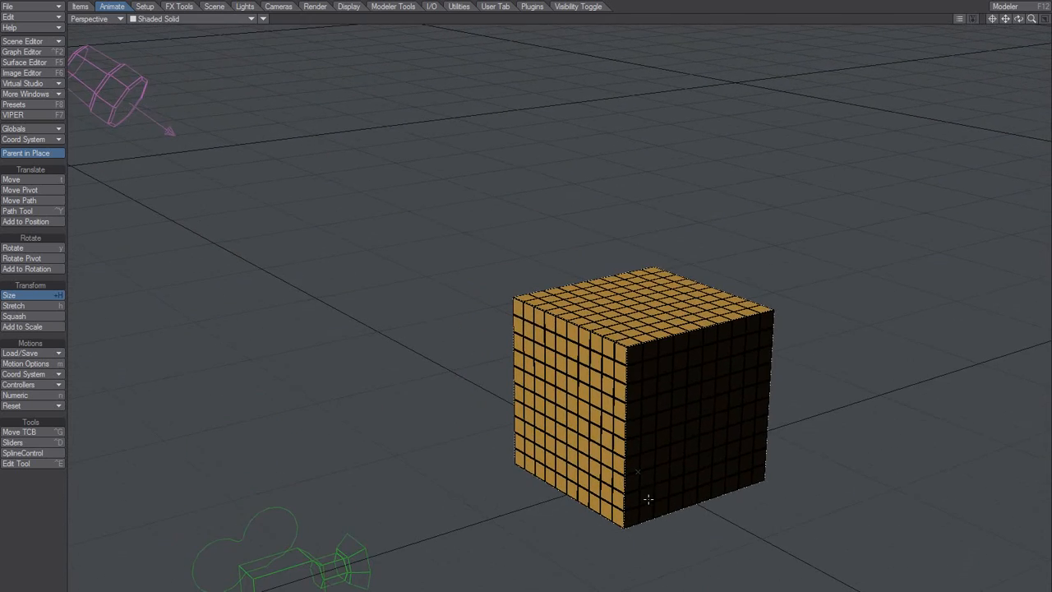
alt+drag(618, 483, 611, 493)
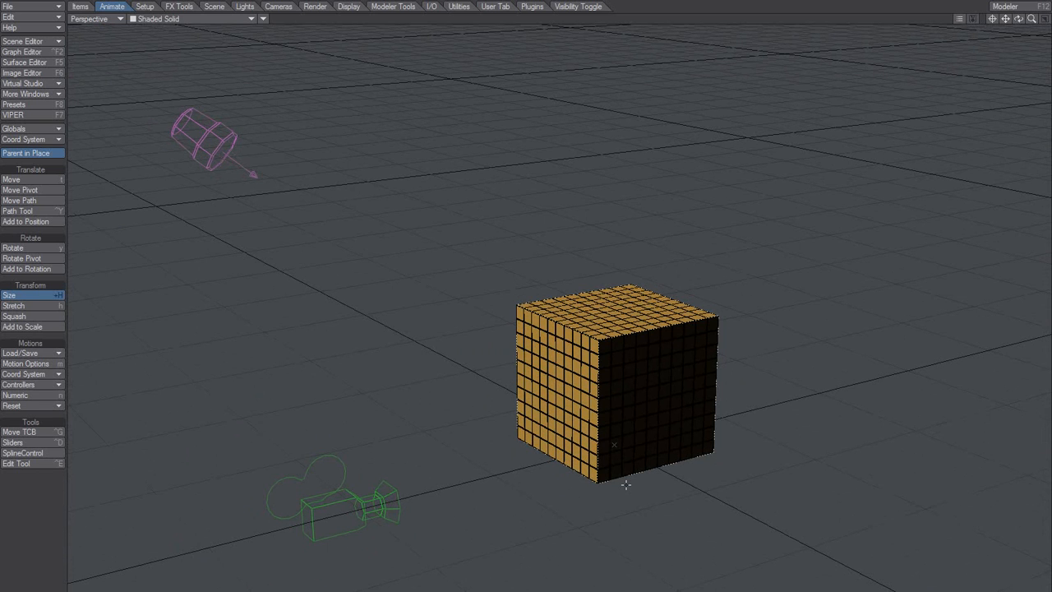
alt+drag(625, 485, 641, 483)
alt+drag(630, 404, 553, 376)
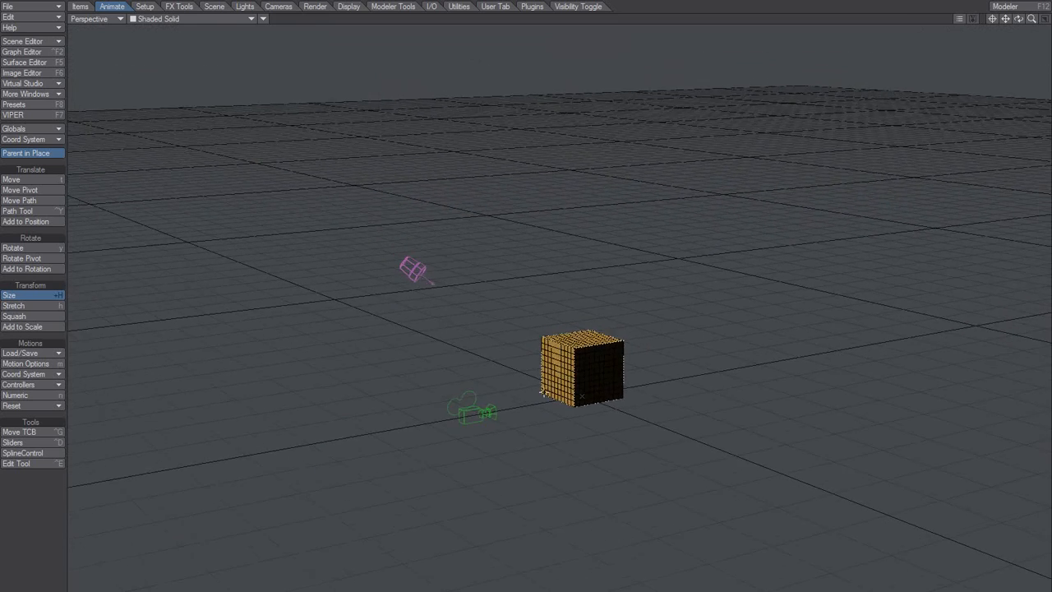
alt+drag(627, 375, 627, 411)
alt+drag(503, 439, 503, 428)
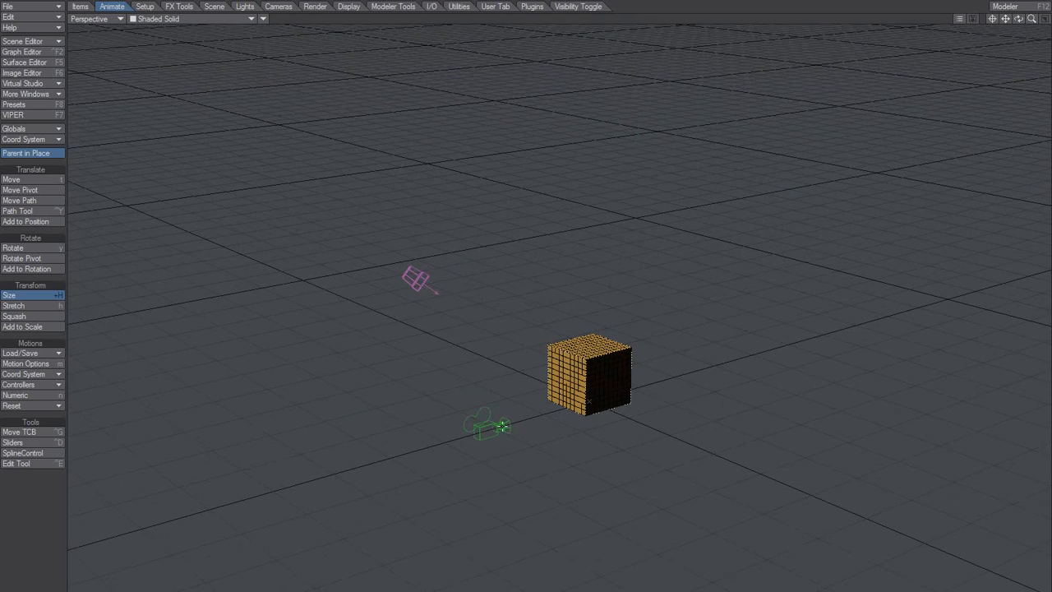
alt+drag(515, 421, 610, 388)
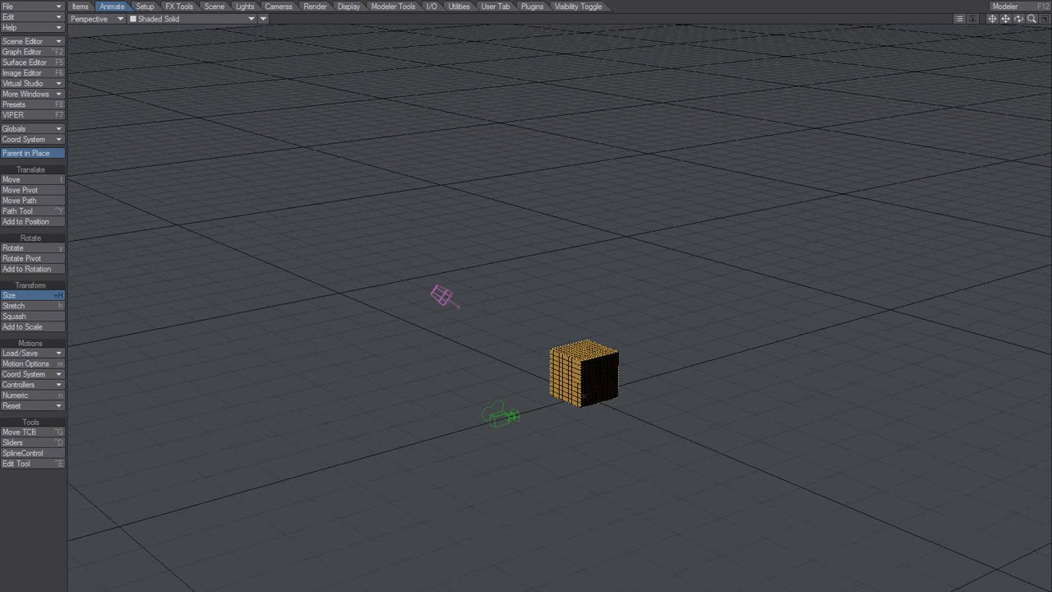
- Scale the cube up further, then select the camera and pull it back along Z to sit in front of the cube
alt+drag(497, 485, 512, 477)
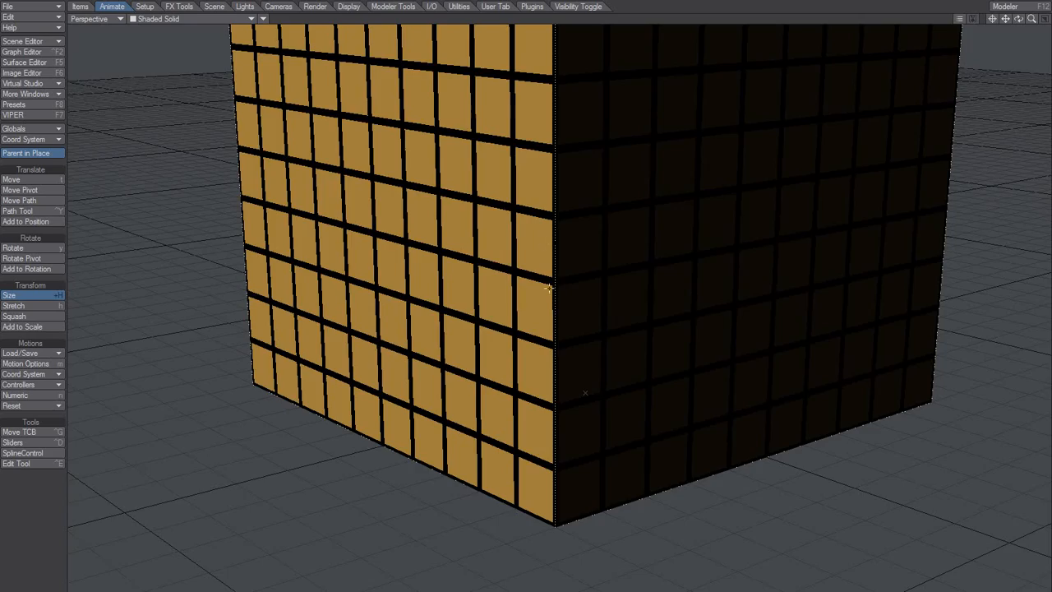
ctrl+alt+drag(549, 288, 526, 347)
key(shift+c)
drag(554, 389, 345, 452)
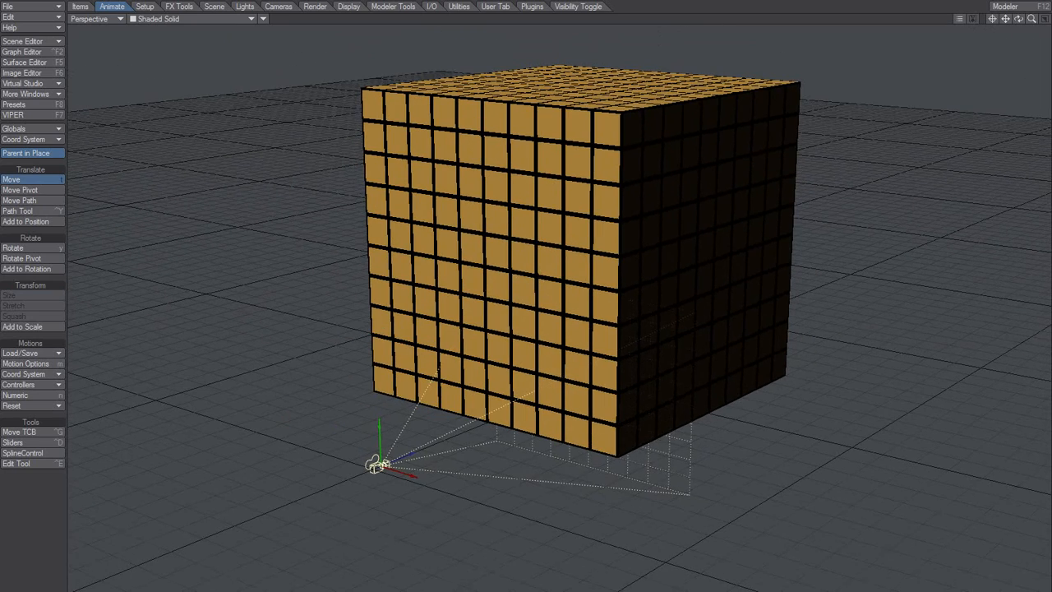
- Select the light and move it out of the enlarged cube to its camera-facing side
key(shift+o)
alt+drag(500, 503, 506, 285)
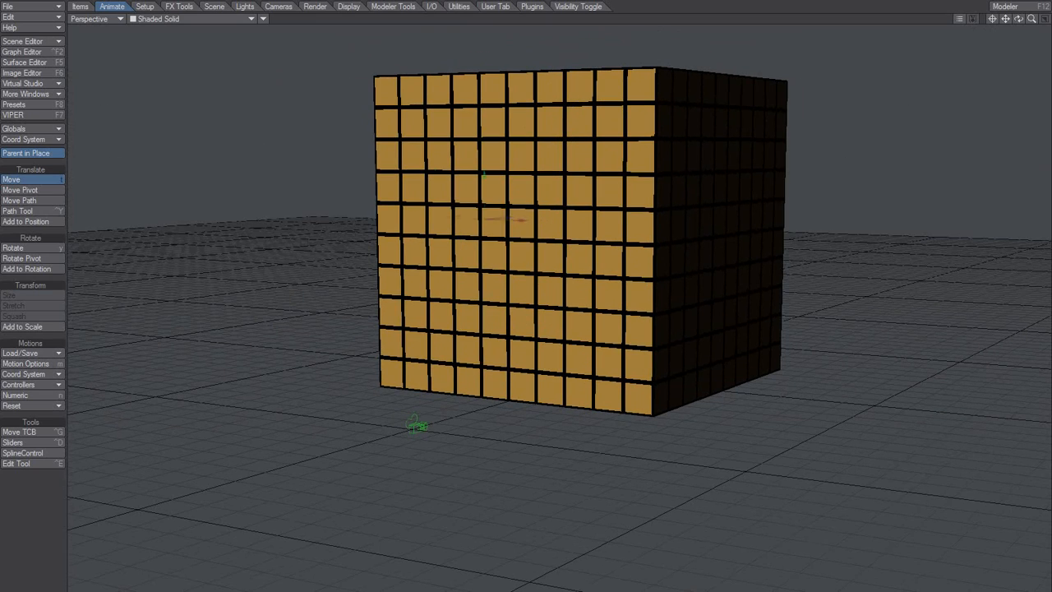
alt+drag(239, 198, 371, 420)
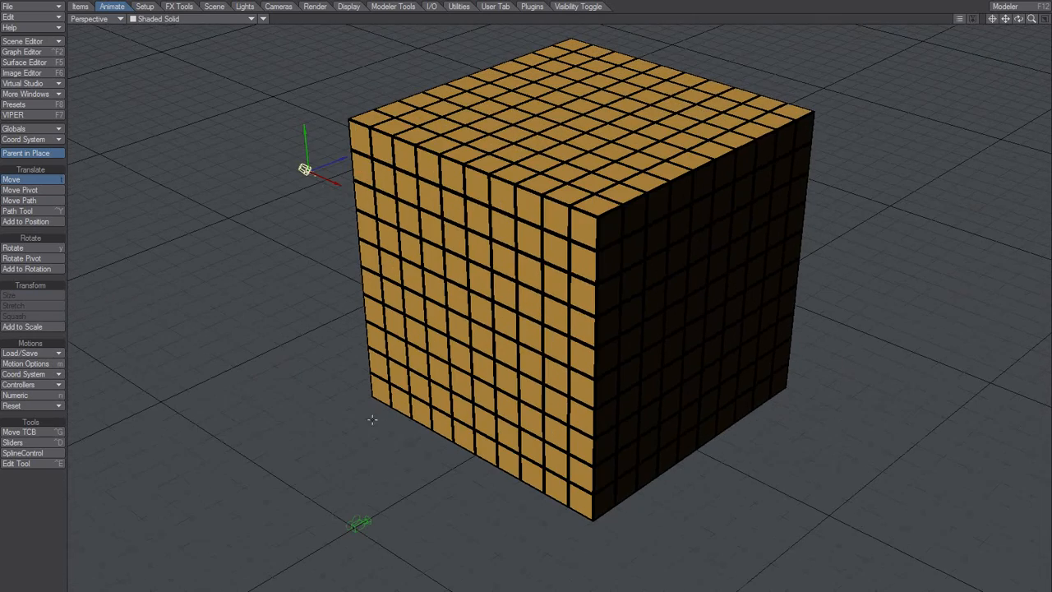
drag(329, 155, 138, 229)
alt+drag(445, 484, 70, 176)
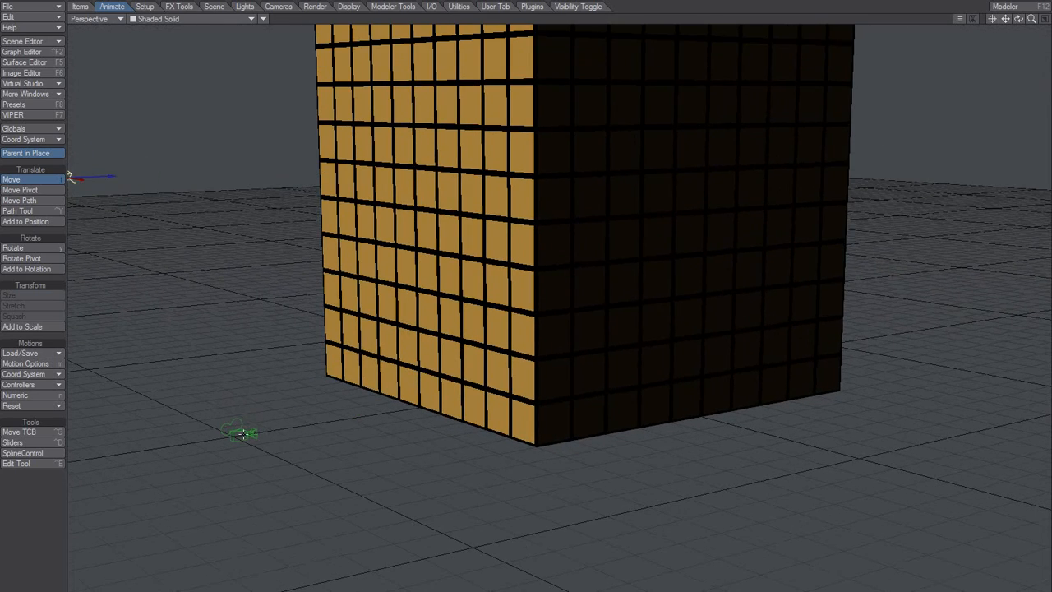
- Select the camera and examine its display size against the large cube from different angles
click(240, 433)
alt+drag(280, 469, 381, 474)
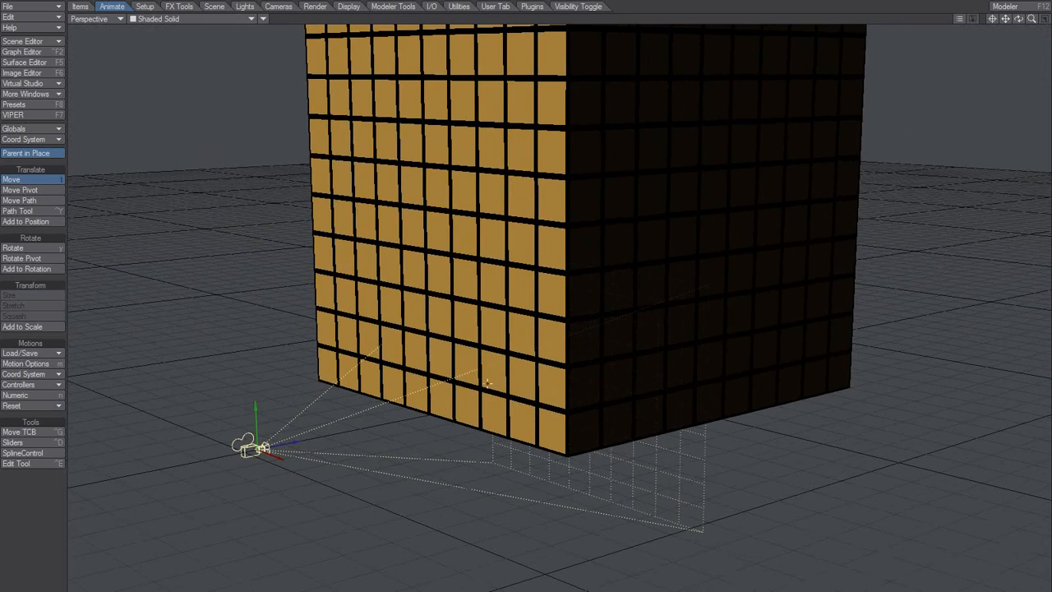
alt+drag(487, 383, 523, 383)
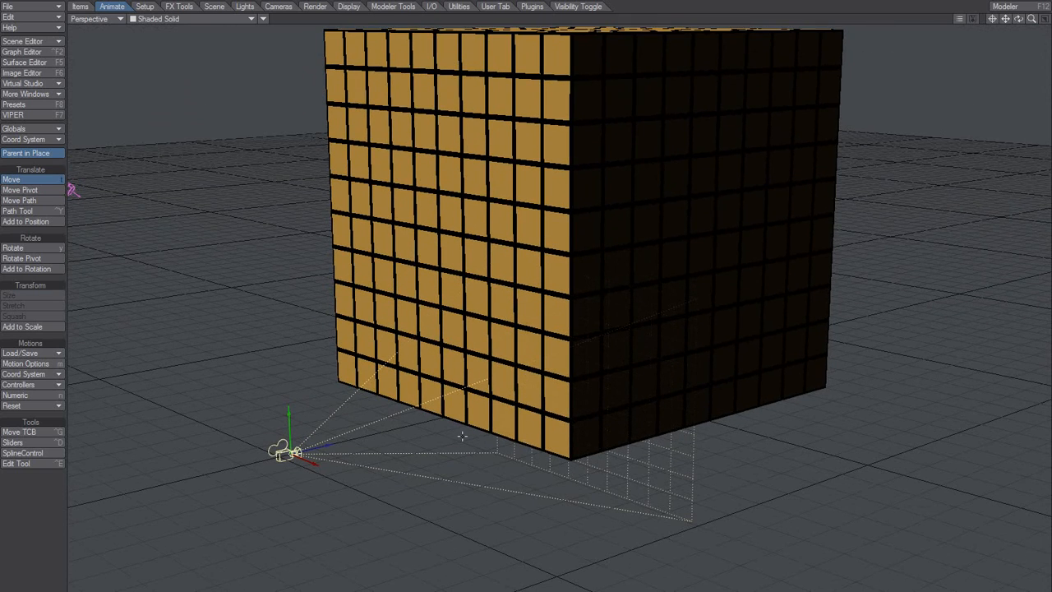
alt+drag(462, 436, 426, 487)
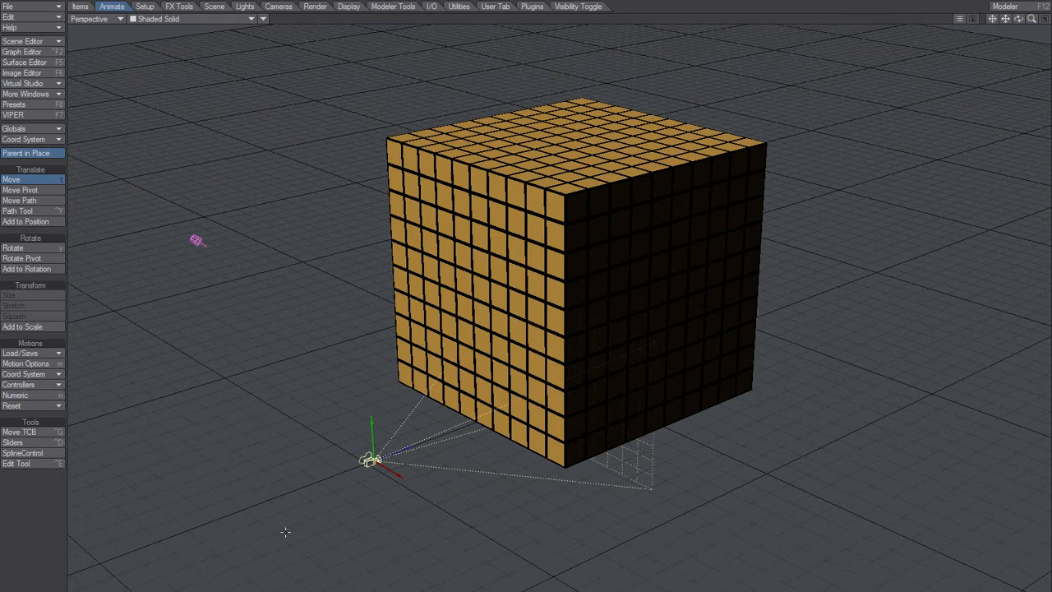
- Set the grid square size to 10 m in the display preferences and close them
key(comma)
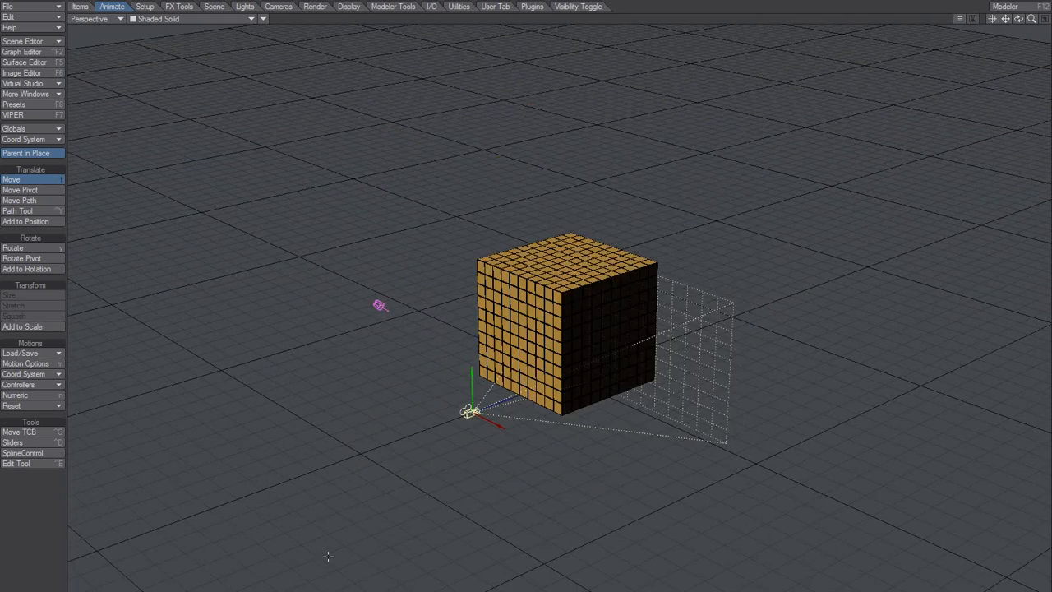
key(period)
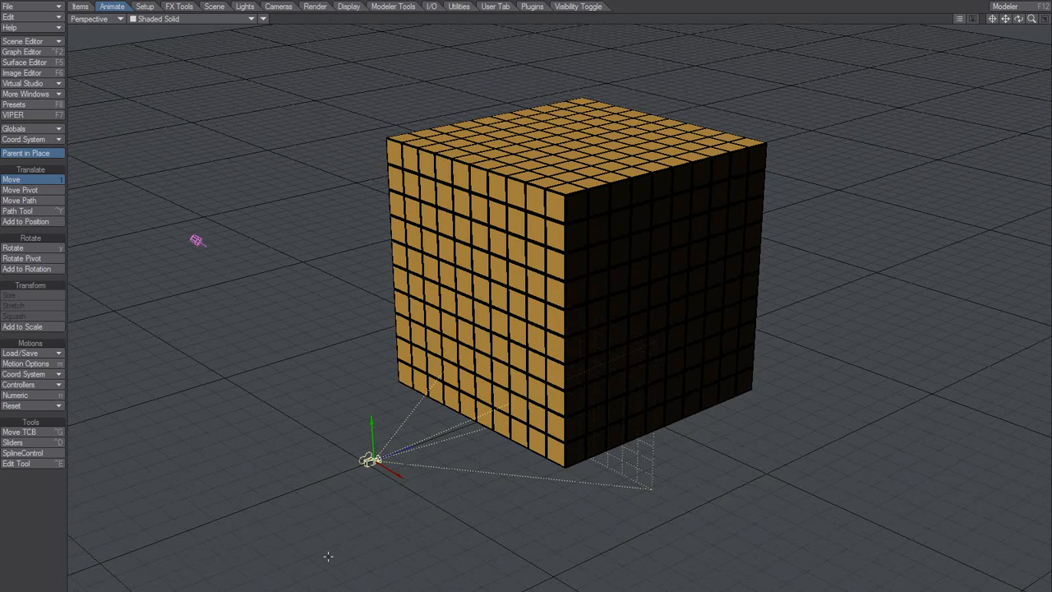
key(o)
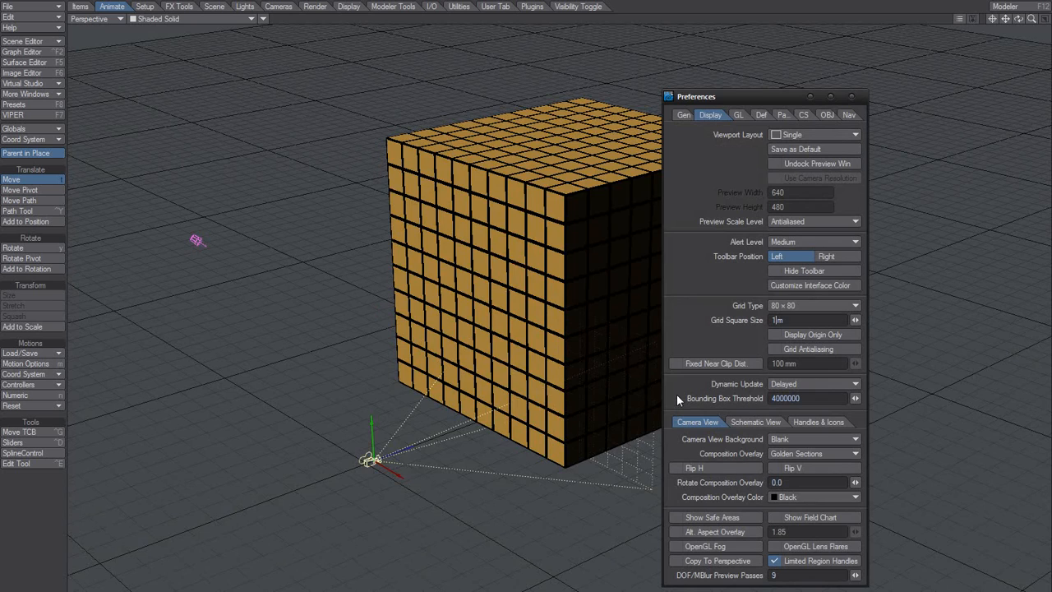
text(0)
key(Tab)
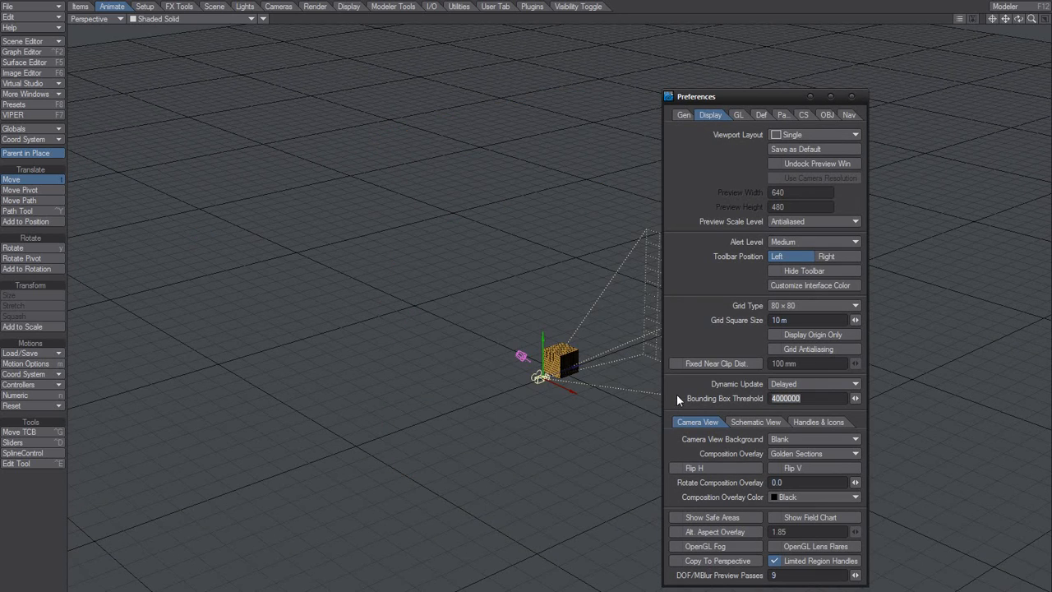
click(852, 97)
- Examine the camera and light beside the cube at close range, and check the grid square size setting
ctrl+alt+drag(603, 291, 781, 291)
alt+drag(493, 403, 451, 430)
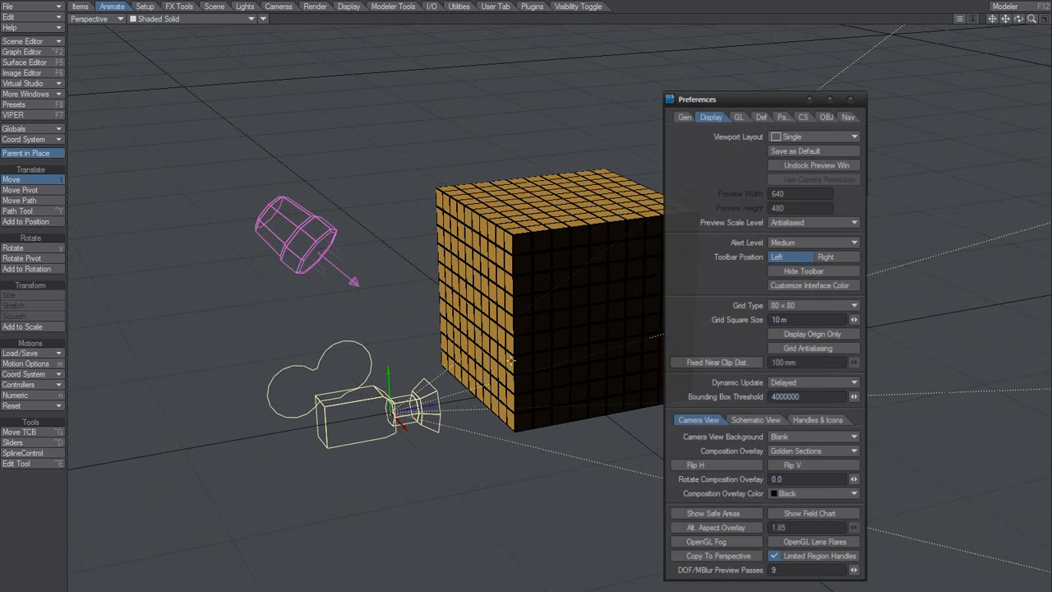
key(o)
click(792, 320)
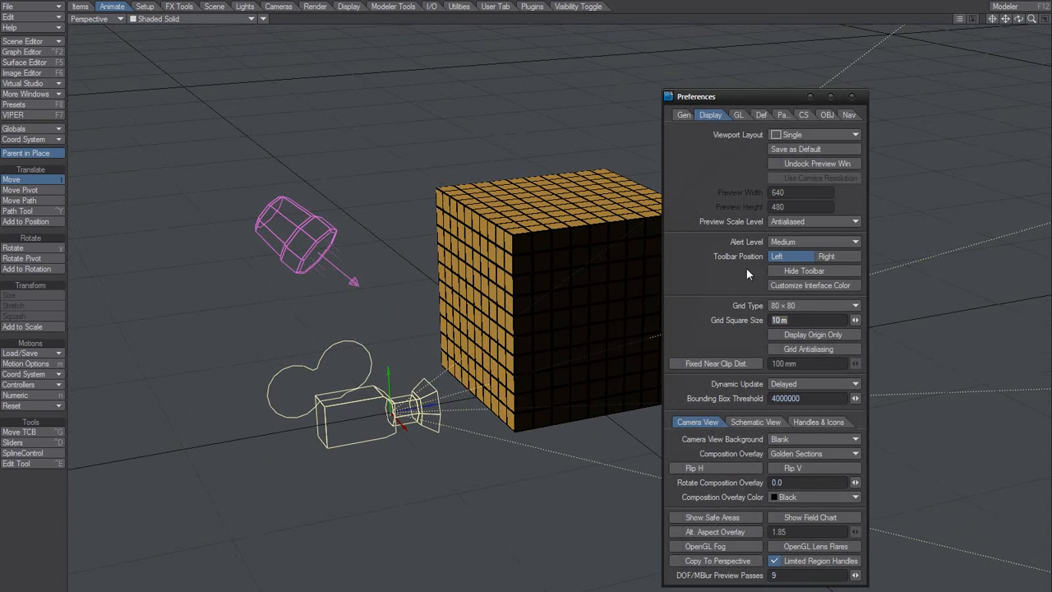
key(Return)
click(850, 97)
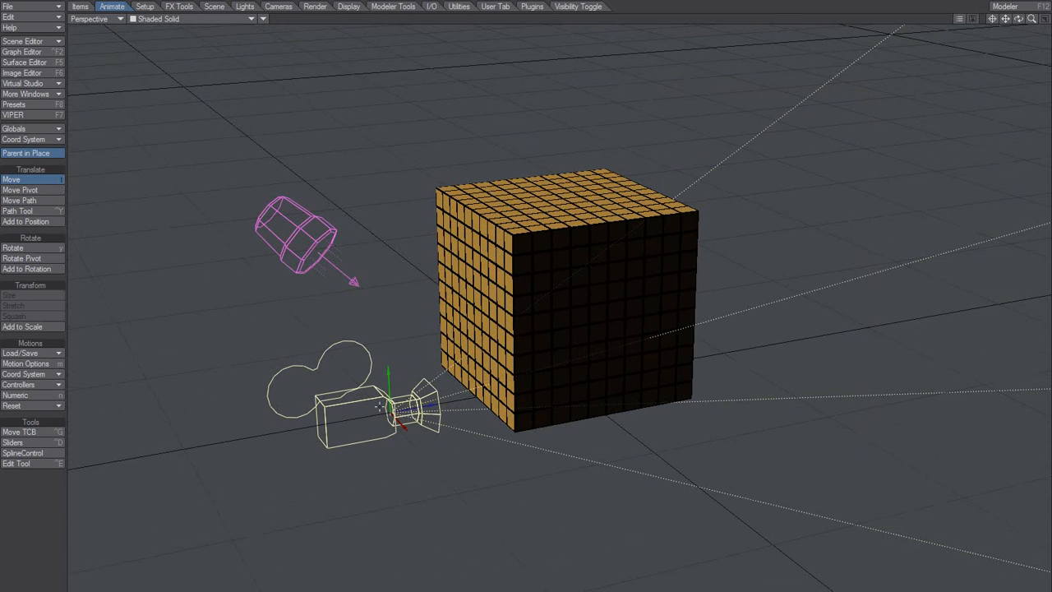
- Pull the camera farther back from the cube along Z and view the result from different angles
ctrl+alt+drag(704, 151, 641, 152)
alt+drag(526, 329, 531, 482)
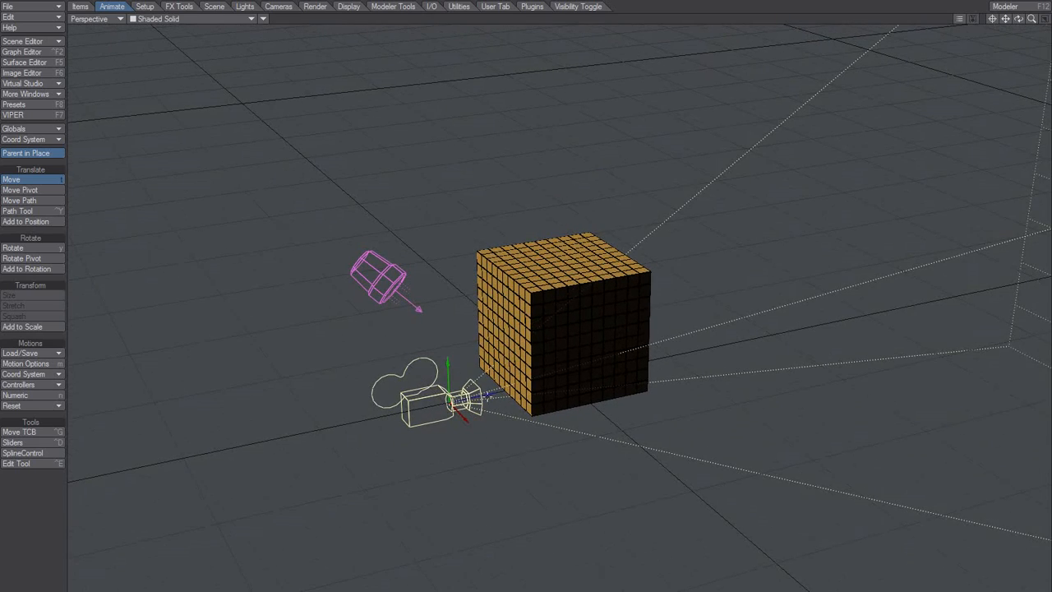
drag(490, 394, 232, 449)
alt+drag(380, 417, 248, 462)
alt+drag(493, 475, 488, 536)
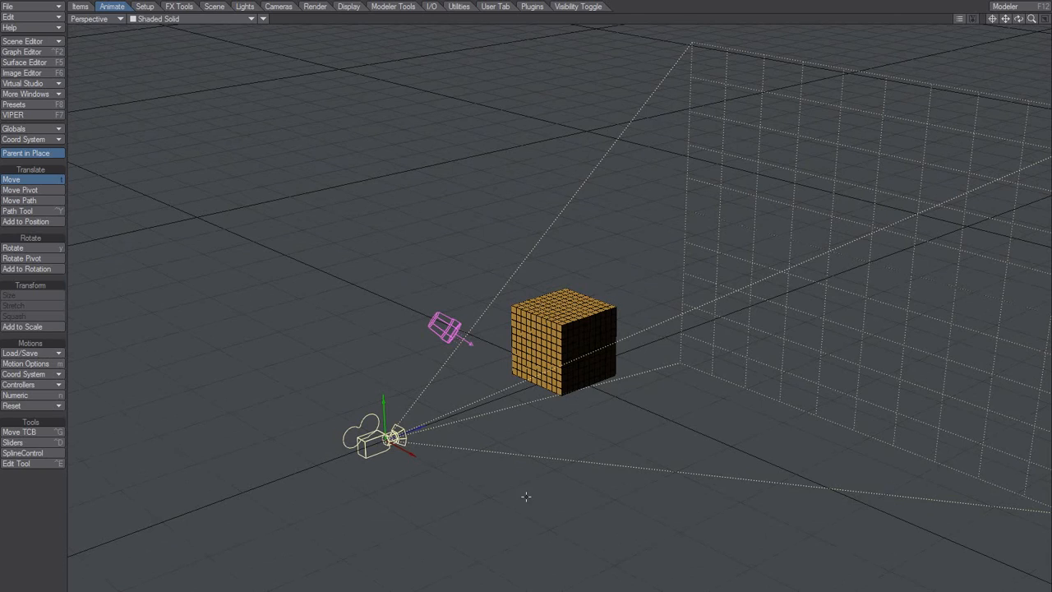
alt+drag(526, 496, 488, 532)
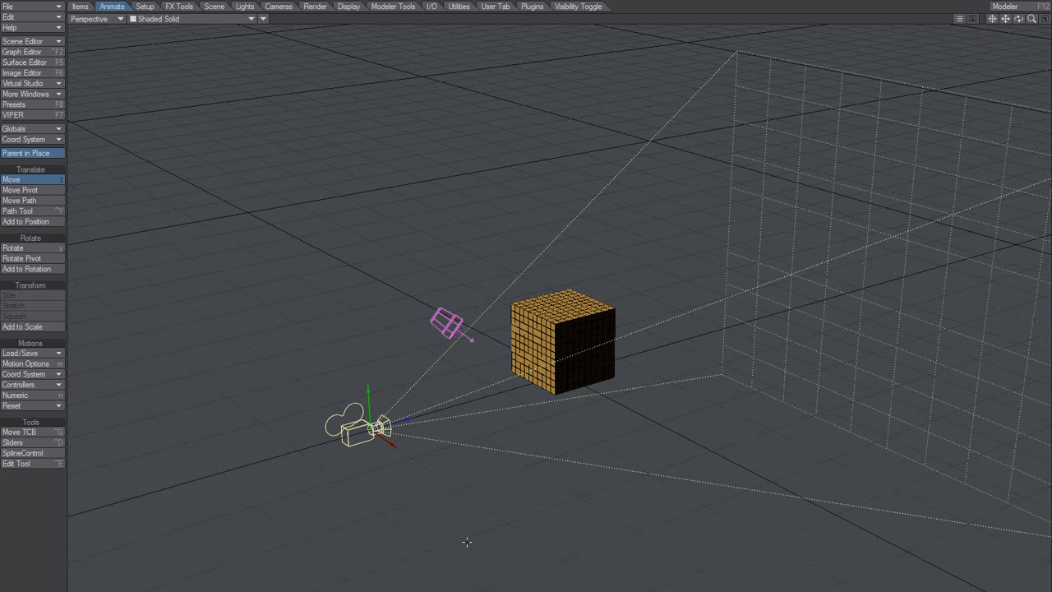